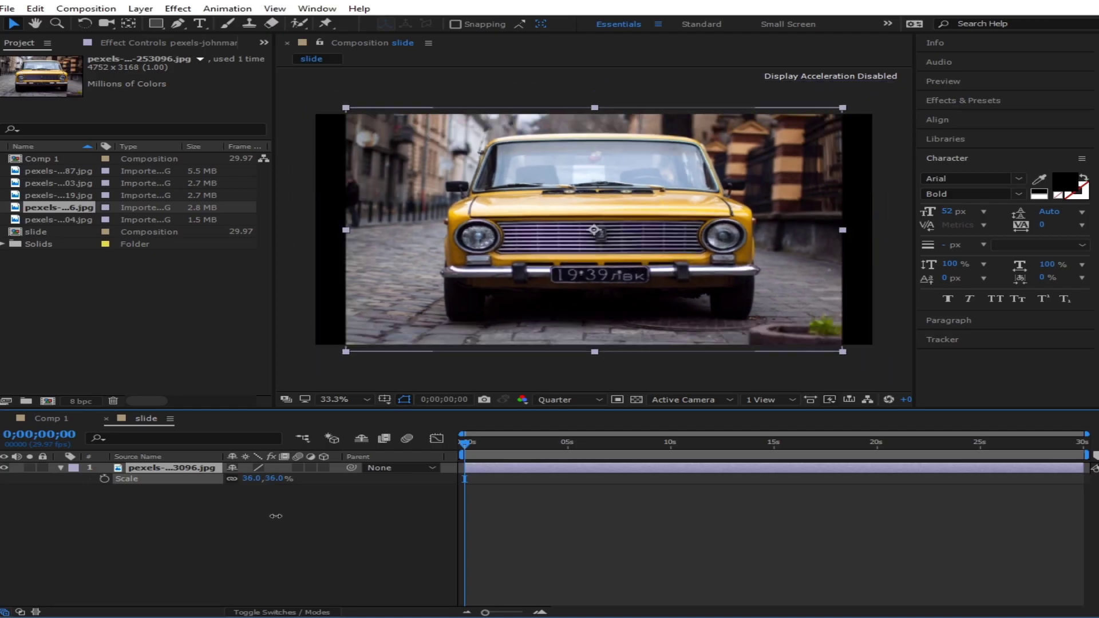
# - Scrub the car photo layer's Scale down to 41%
pyautogui.moveTo(266, 513)
pyautogui.mouseDown()
pyautogui.moveTo(287, 513)
pyautogui.moveTo(276, 513)
pyautogui.mouseUp()
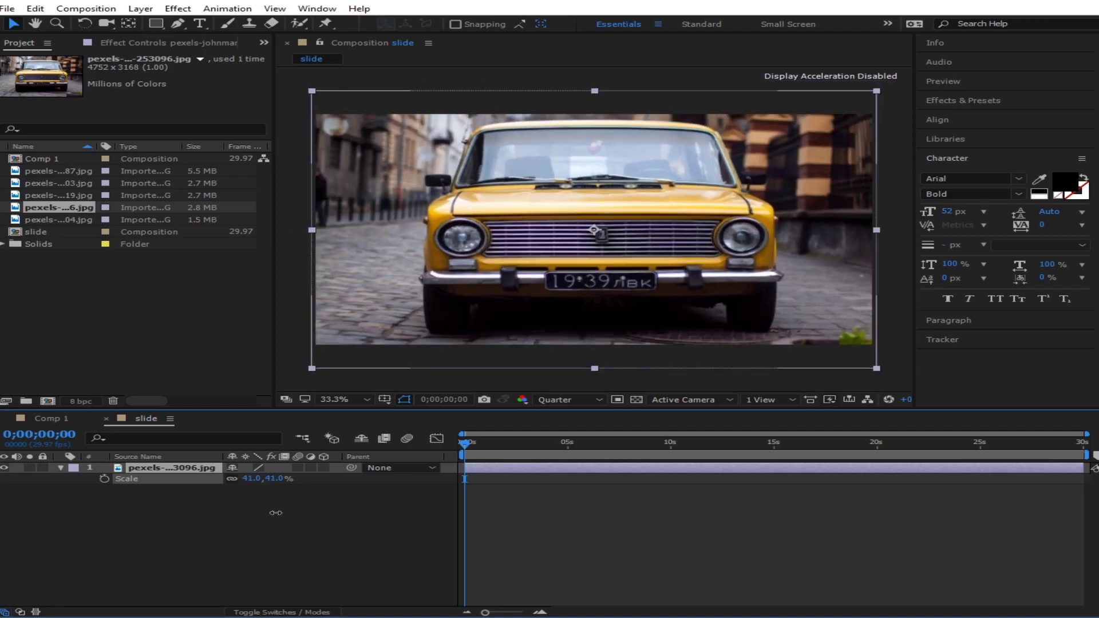
# - Create a 'HEY GUYS' text layer on top of the car photo
pyautogui.click(311, 539)
pyautogui.click(200, 23)
pyautogui.click(483, 219)
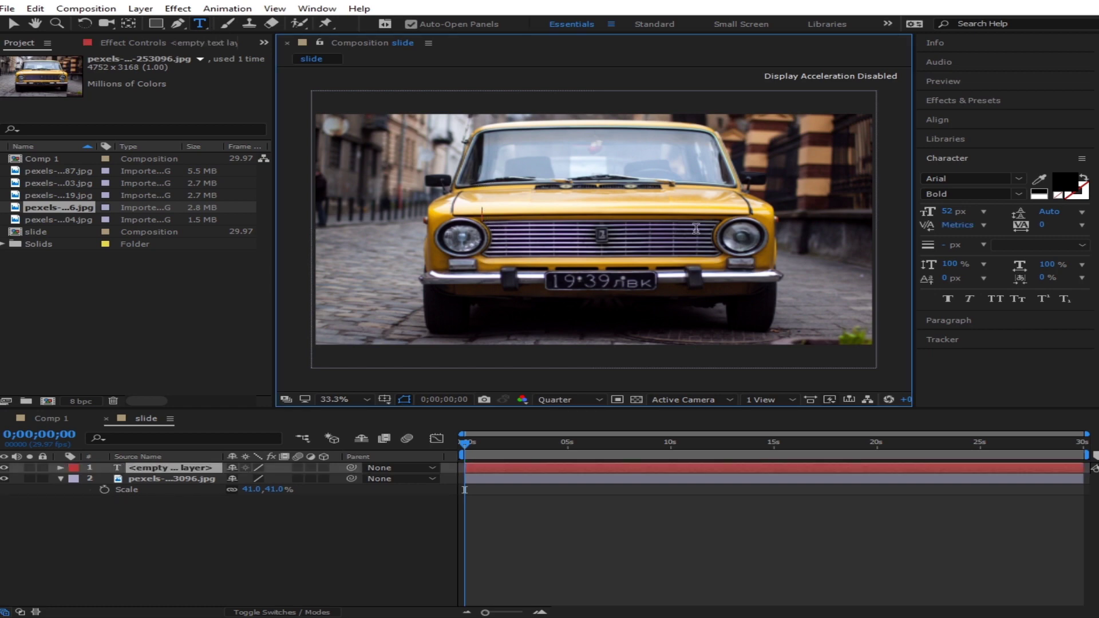
pyautogui.write('HEY G')
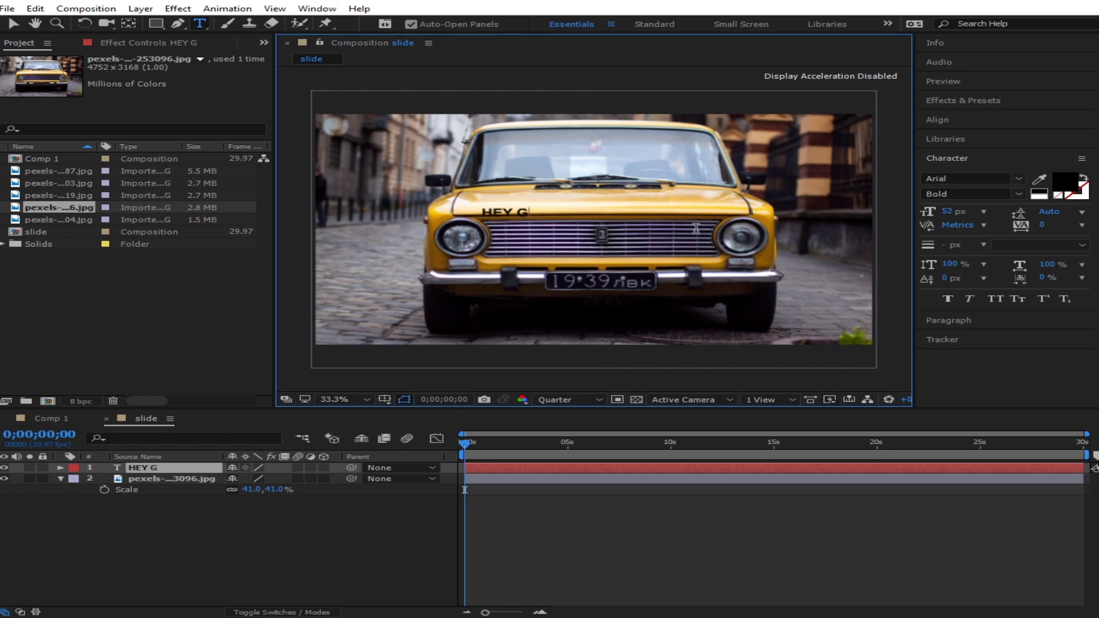
pyautogui.click(13, 24)
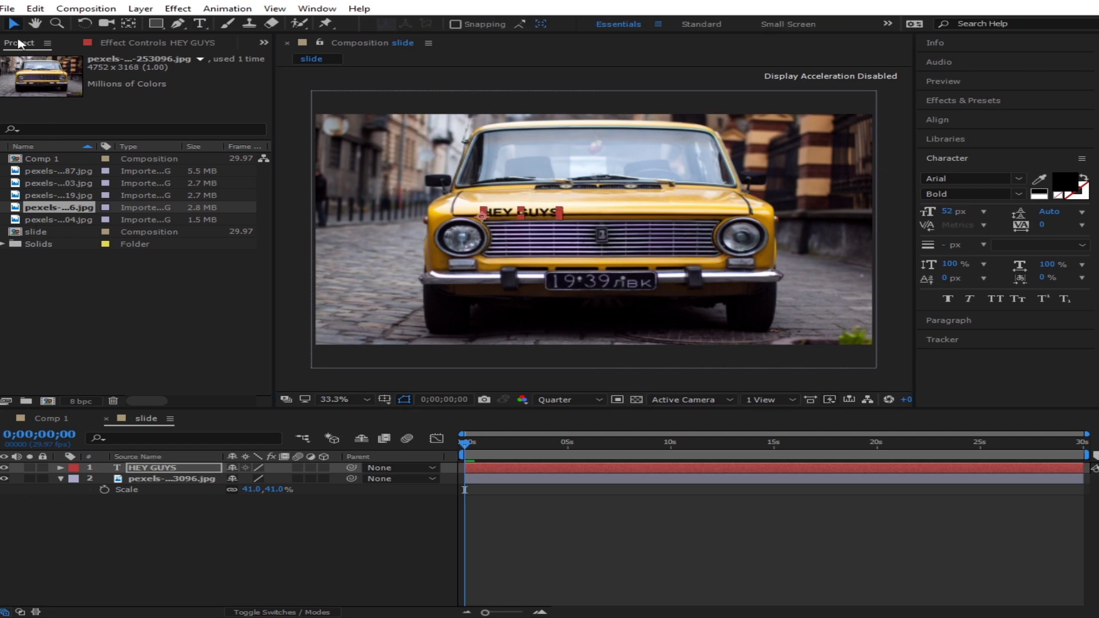
pyautogui.press('s')
# - Enlarge the HEY GUYS text to 310% and move it up above the grille
pyautogui.moveTo(275, 479); pyautogui.dragTo(421, 451)
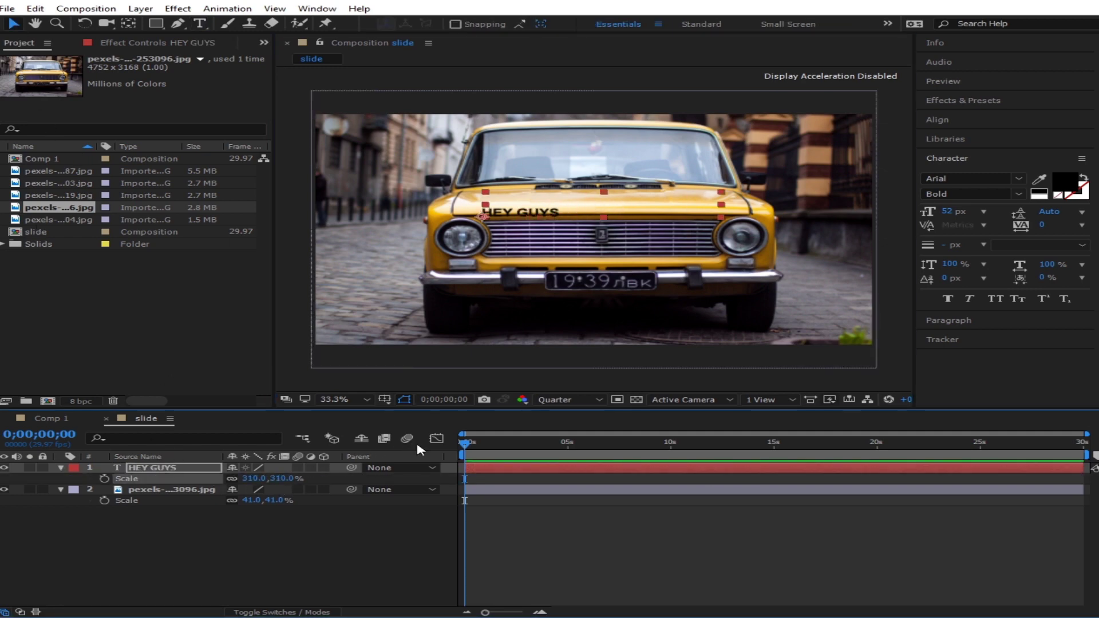
pyautogui.moveTo(676, 190); pyautogui.dragTo(676, 179)
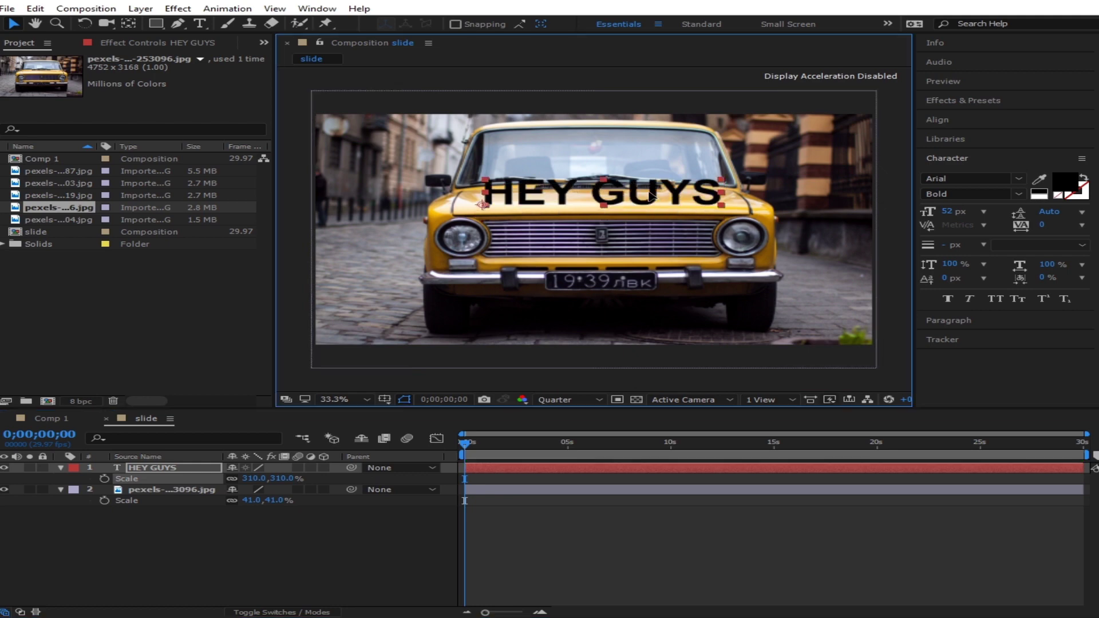
pyautogui.click(378, 565)
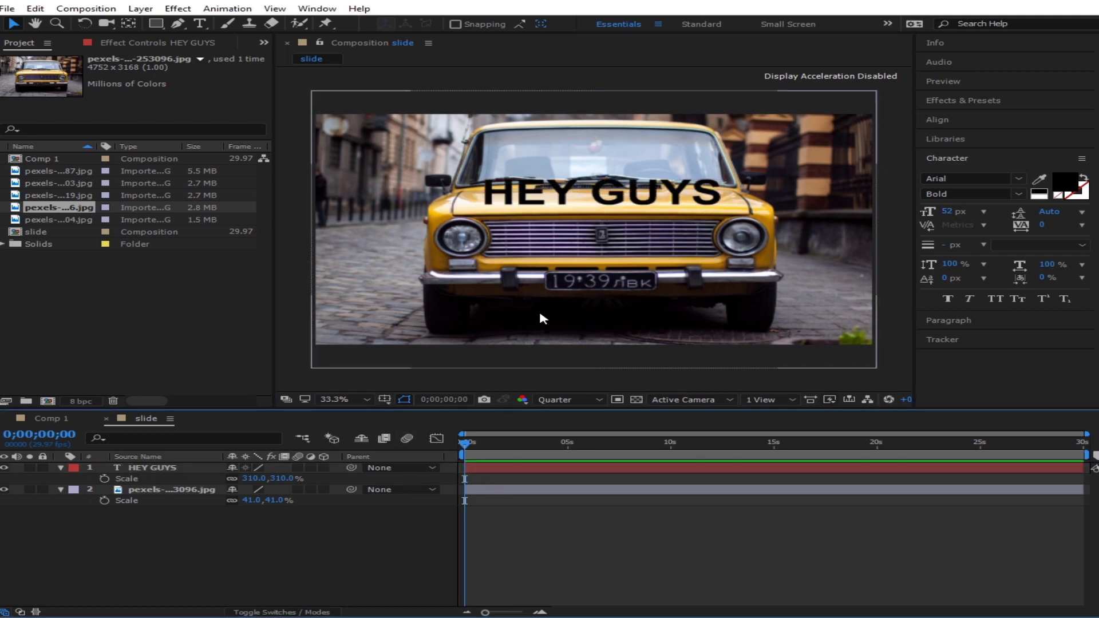
pyautogui.click(62, 469)
pyautogui.rightClick(216, 572)
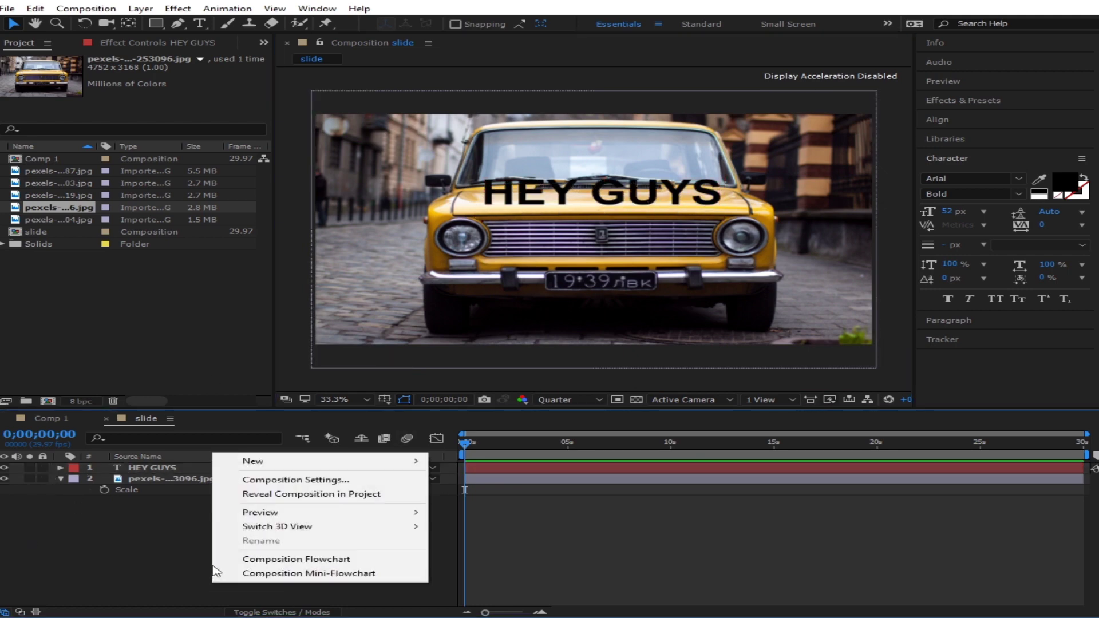
# - Add a new adjustment layer to the slide composition
pyautogui.moveTo(324, 465)
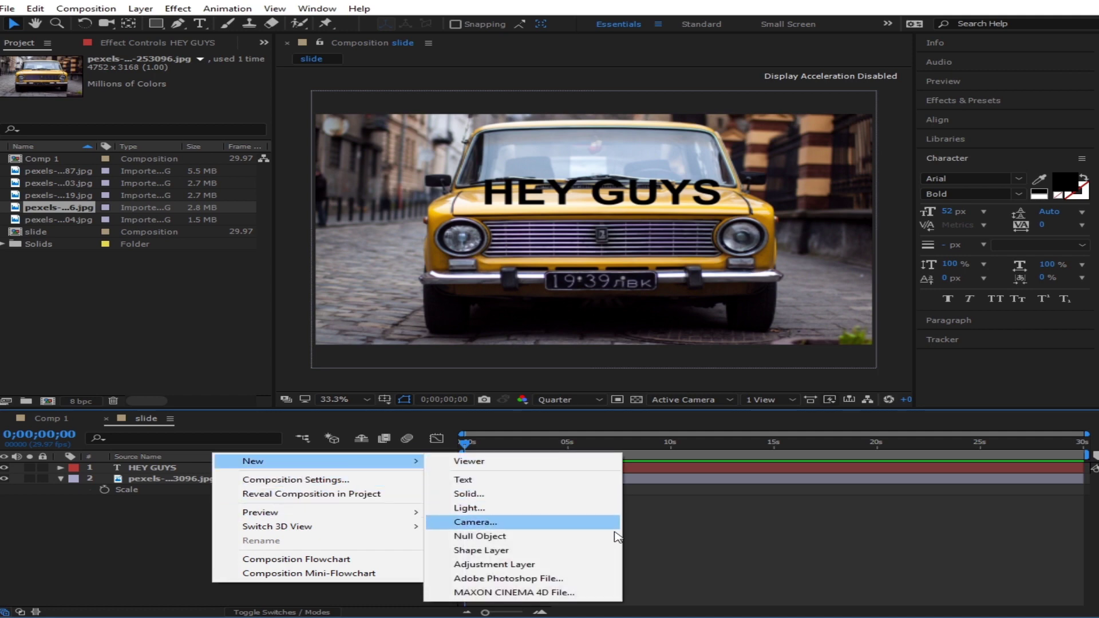
pyautogui.click(532, 565)
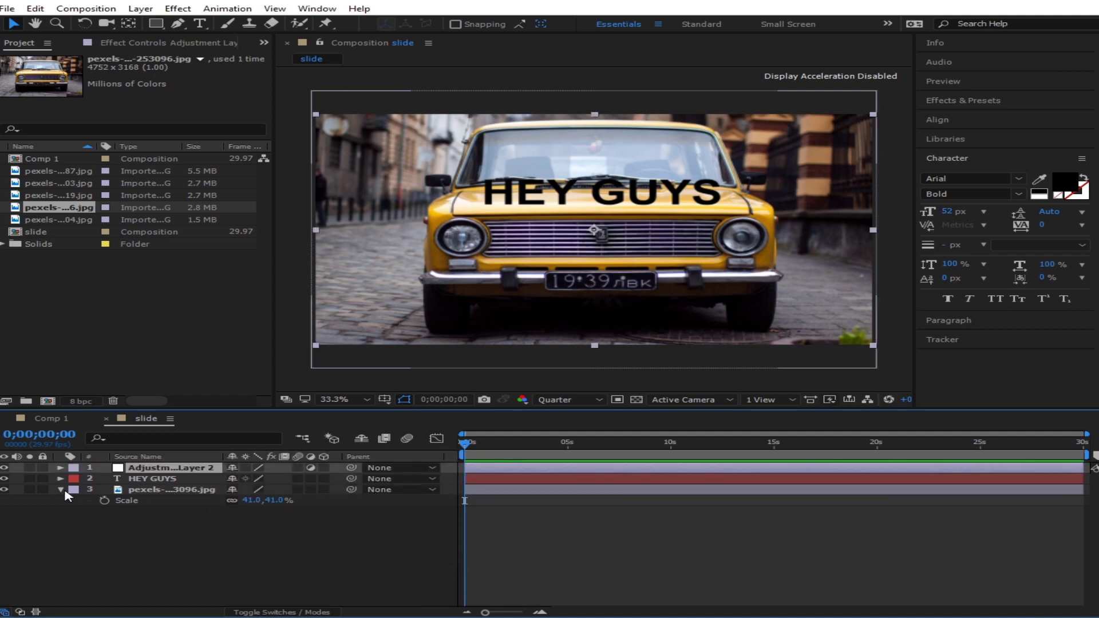
pyautogui.click(61, 490)
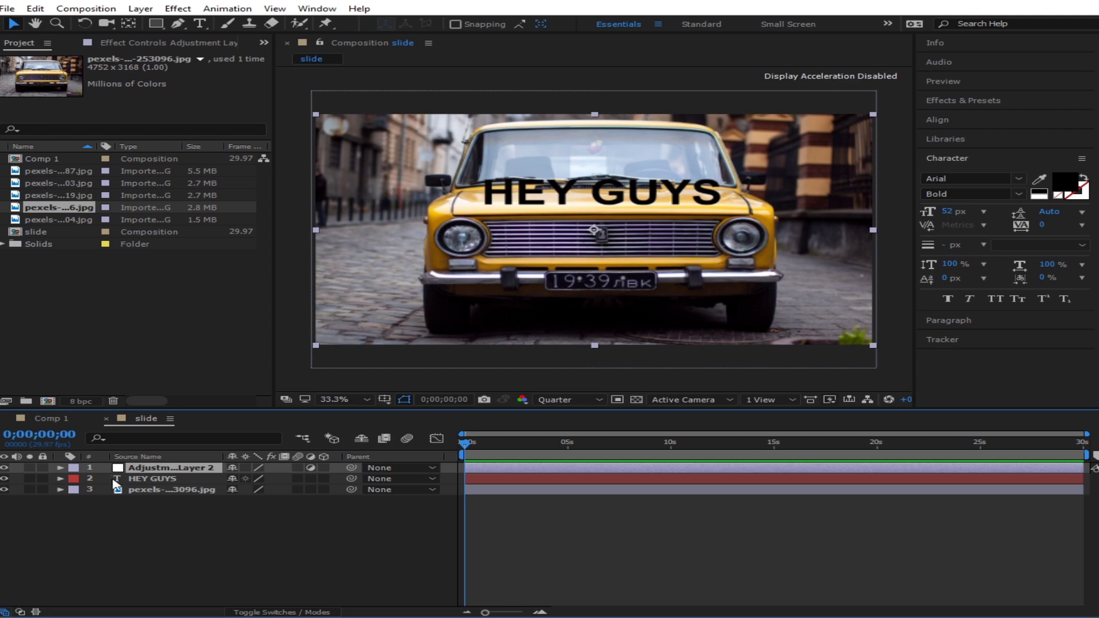
pyautogui.click(172, 524)
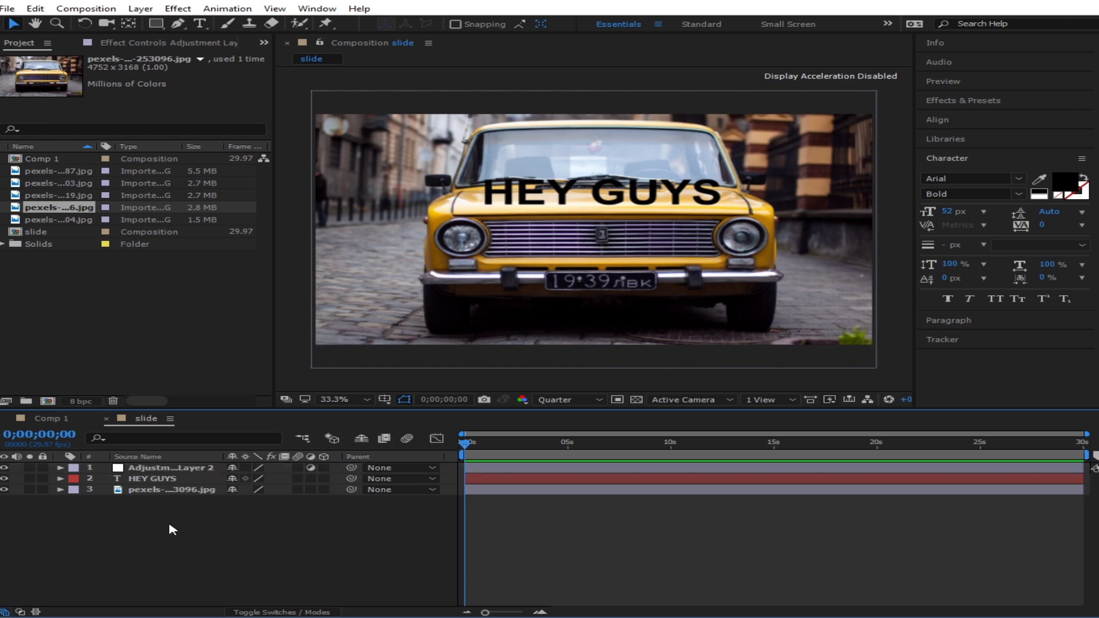
pyautogui.click(184, 471)
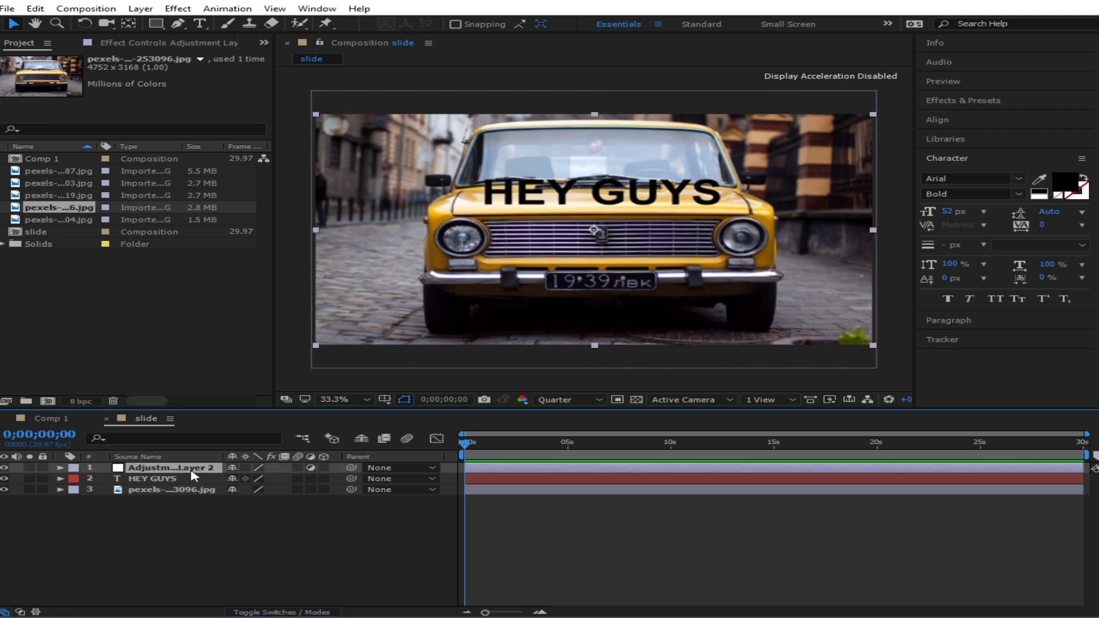
pyautogui.click(311, 467)
pyautogui.click(311, 468)
# - Drag Comp 1 from the Project panel to the top of the slide's layer stack
pyautogui.click(43, 158)
pyautogui.moveTo(68, 165); pyautogui.dragTo(189, 470)
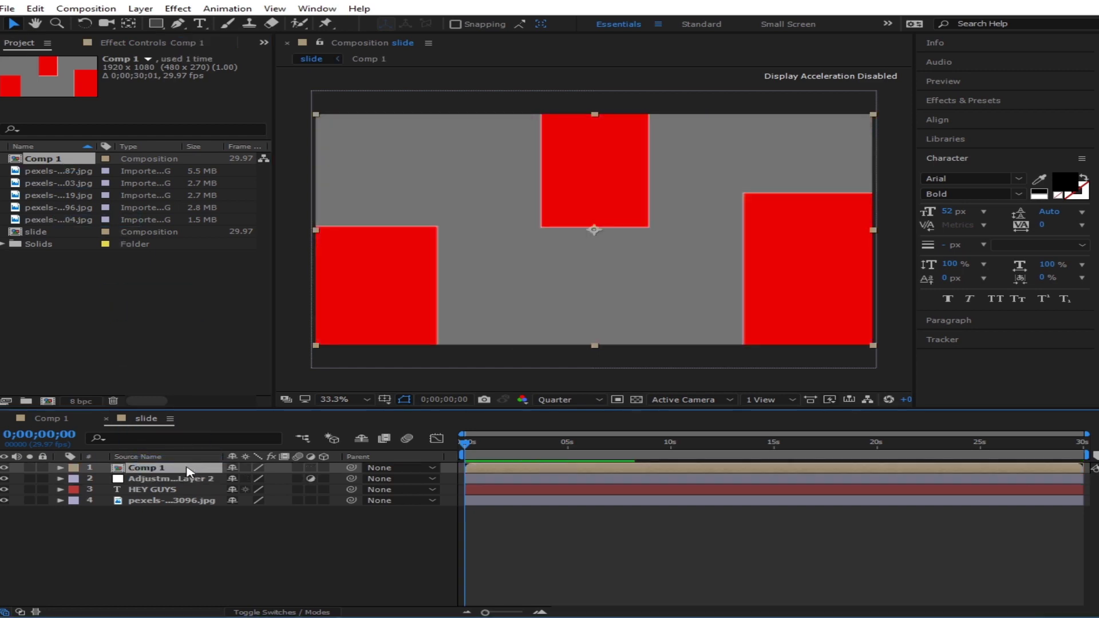
pyautogui.click(5, 469)
pyautogui.click(5, 469)
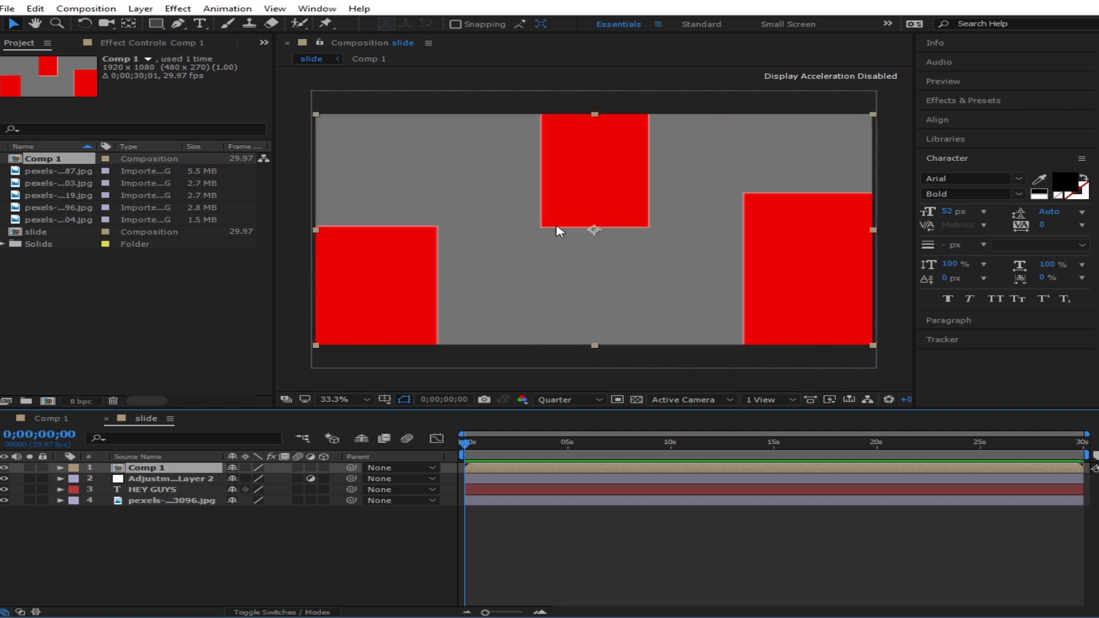
pyautogui.click(197, 541)
pyautogui.click(186, 470)
# - In Comp 1, set the middle and left red rectangles' stroke to None
pyautogui.click(49, 424)
pyautogui.click(582, 186)
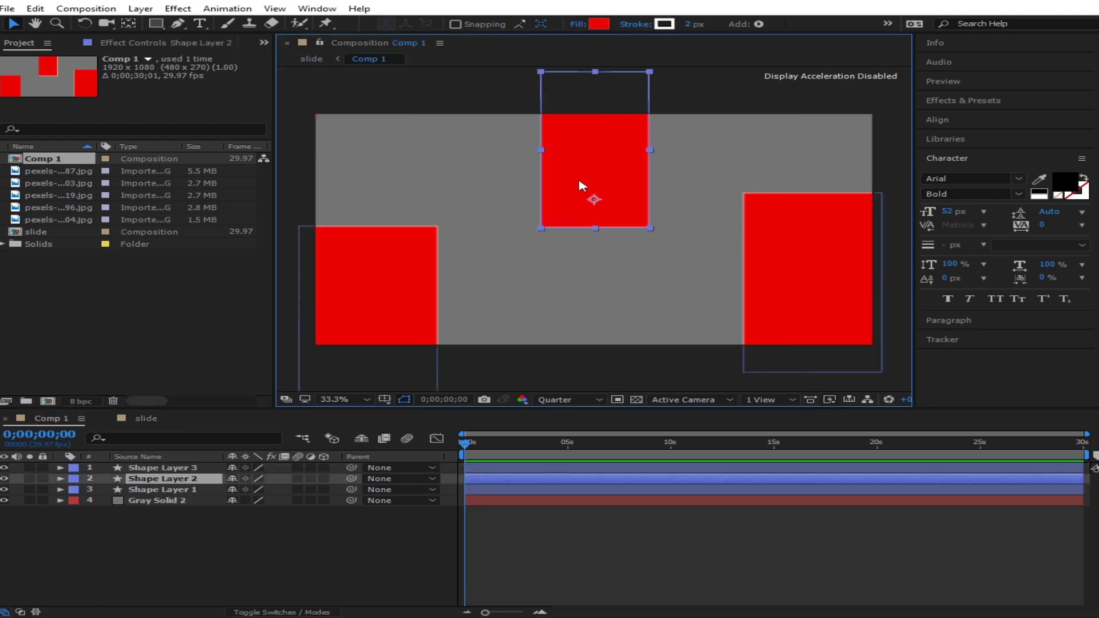
pyautogui.click(635, 24)
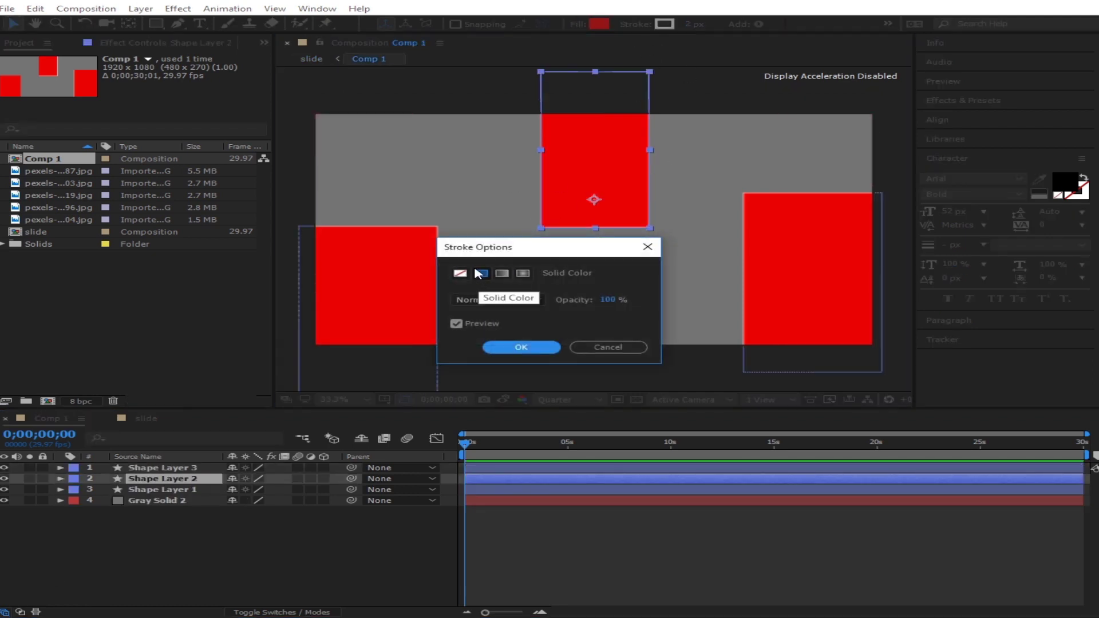
pyautogui.click(518, 346)
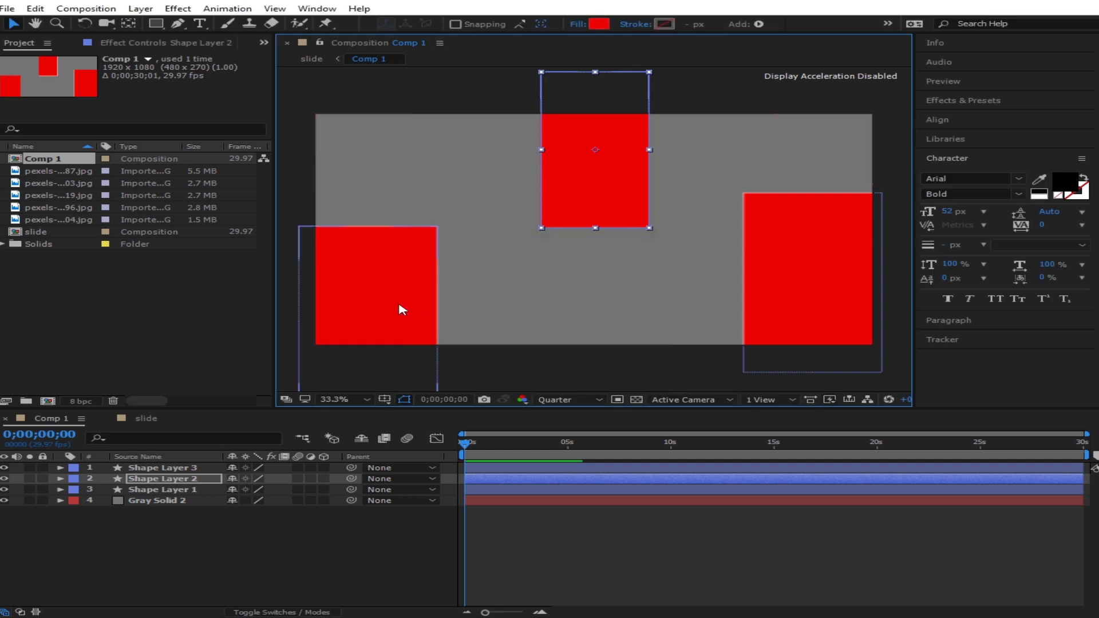
pyautogui.click(396, 308)
pyautogui.click(635, 24)
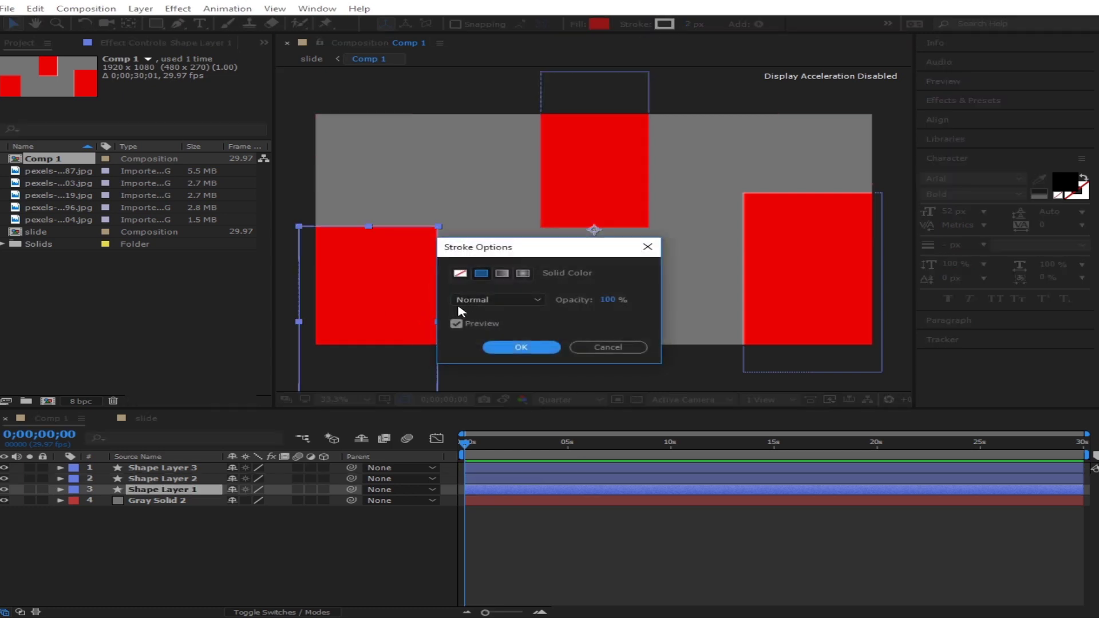
pyautogui.click(460, 273)
pyautogui.click(521, 348)
# - Set the right red rectangle's stroke to None and go back to the slide comp
pyautogui.click(770, 238)
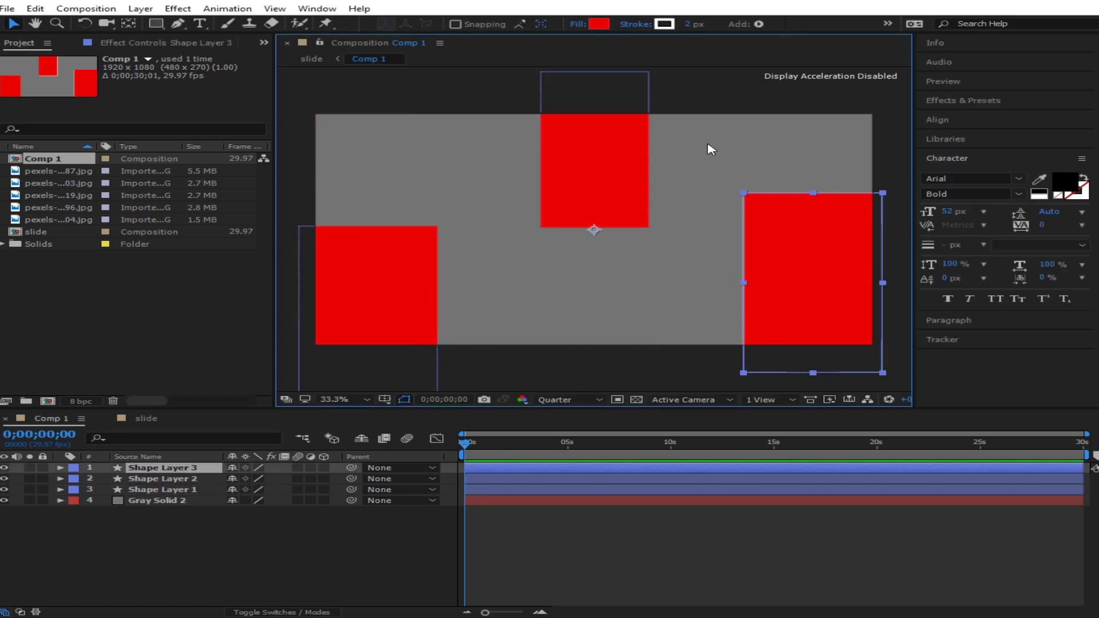
pyautogui.click(637, 24)
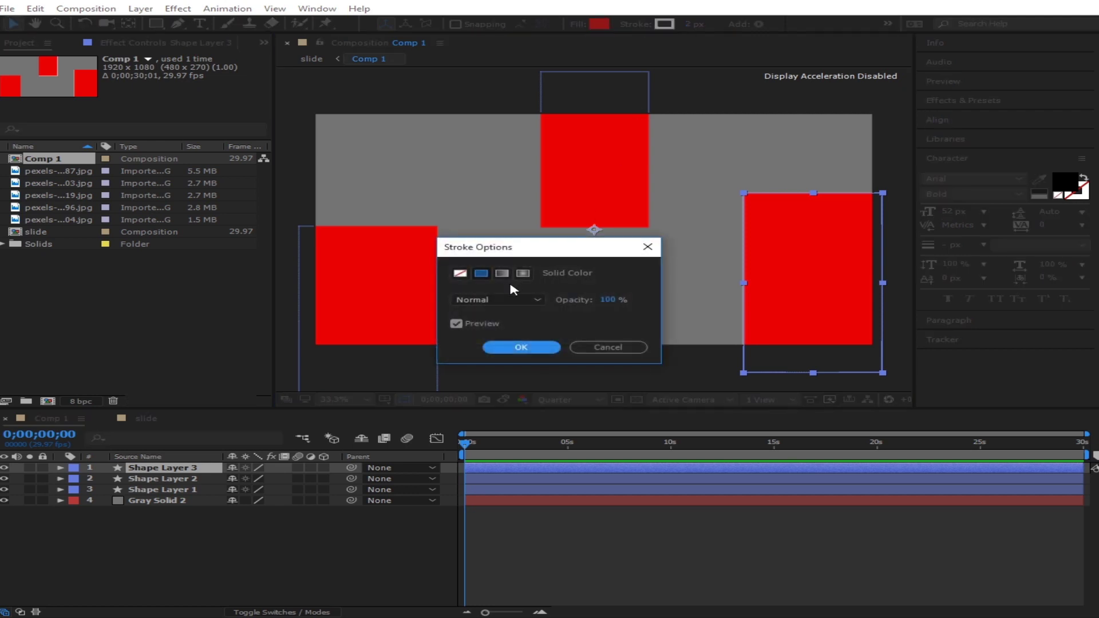
pyautogui.click(458, 273)
pyautogui.click(504, 347)
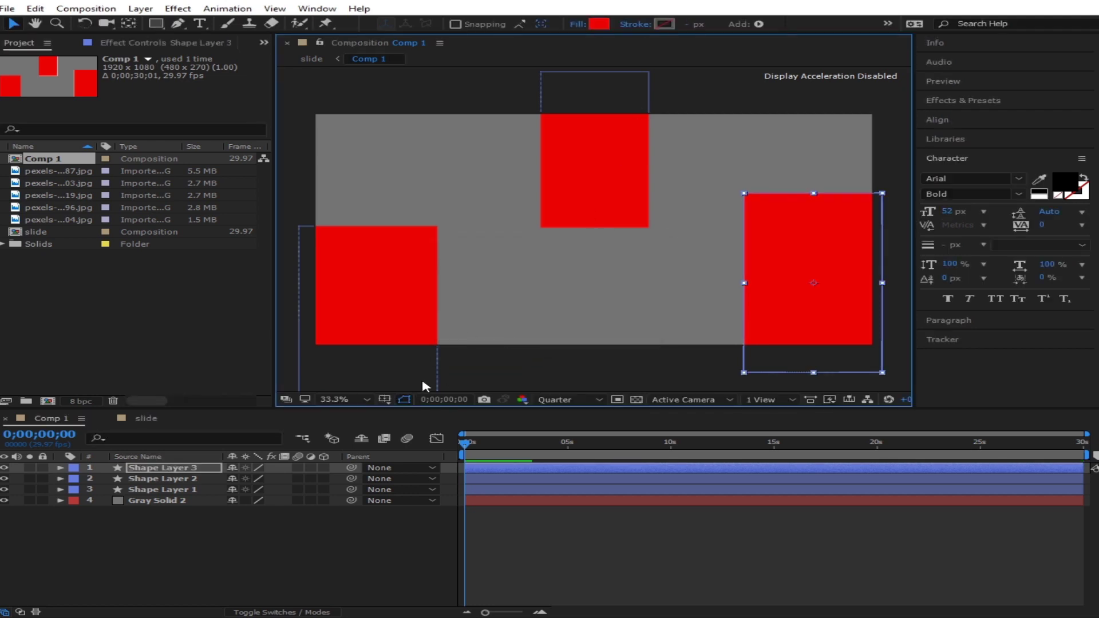
pyautogui.click(278, 532)
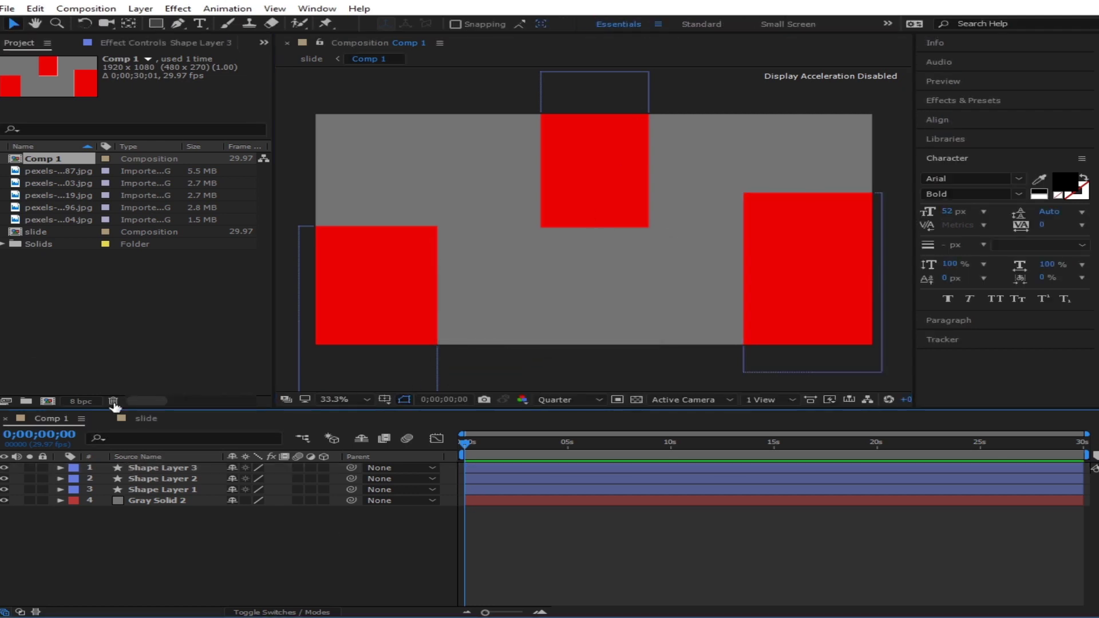
pyautogui.click(146, 419)
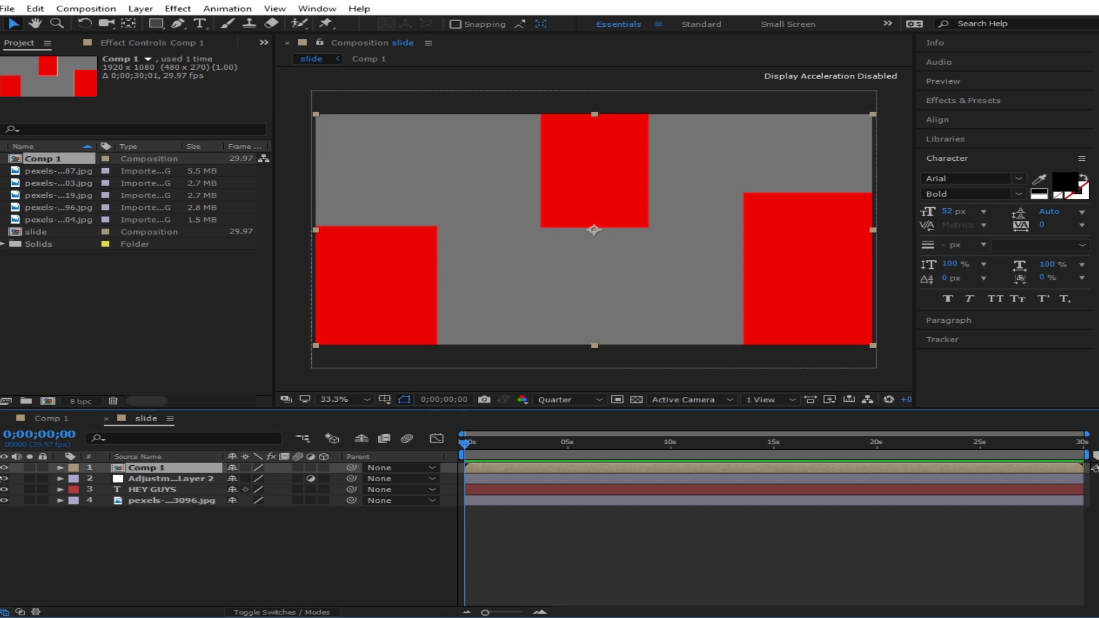
# - Hide Comp 1, move it below the adjustment layer, and select the adjustment layer
pyautogui.click(4, 467)
pyautogui.click(204, 545)
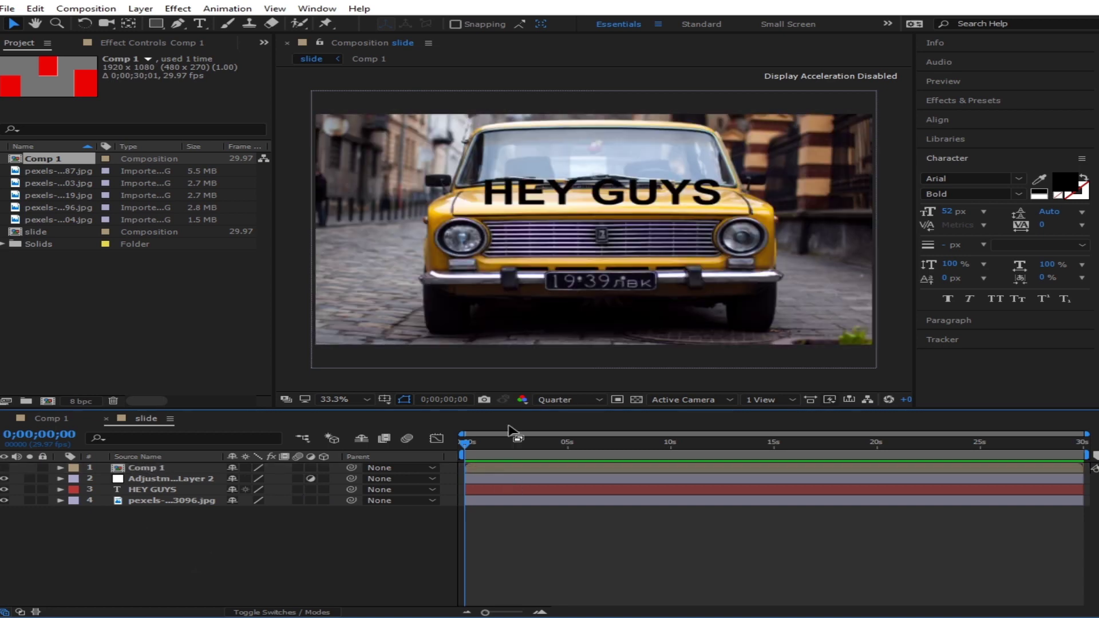
pyautogui.moveTo(149, 467); pyautogui.dragTo(166, 485)
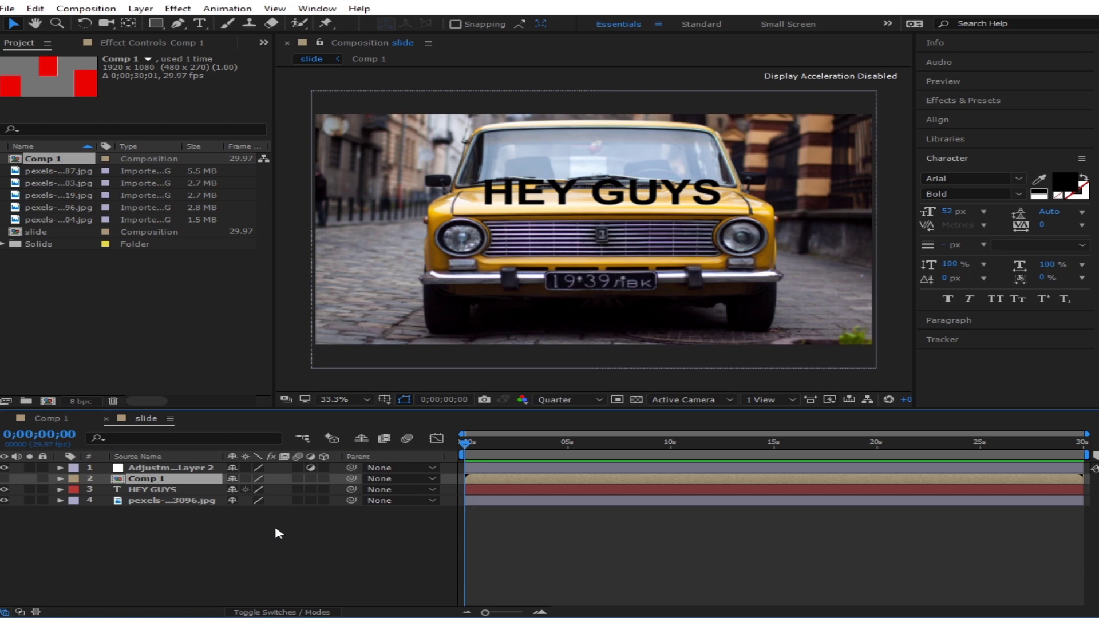
pyautogui.click(163, 468)
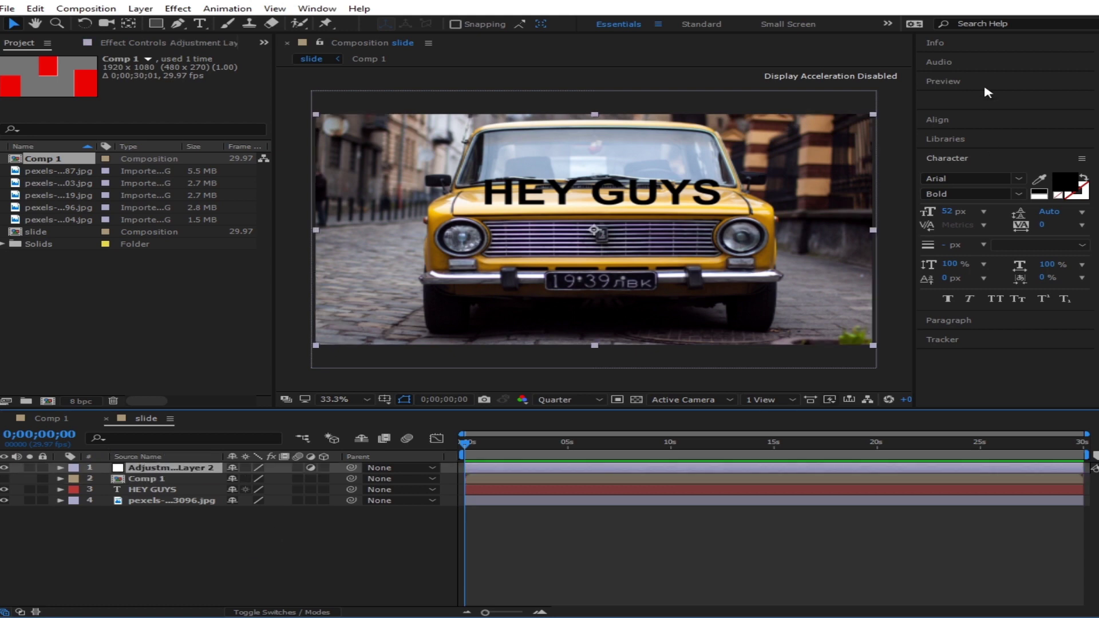
pyautogui.click(970, 98)
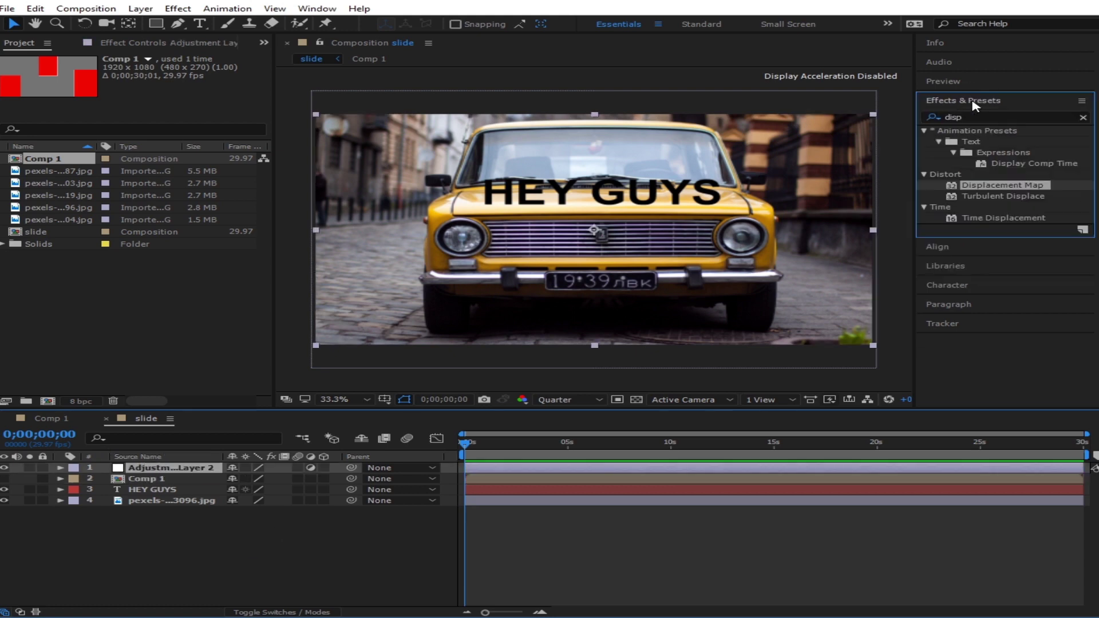
# - Apply Displacement Map to the adjustment layer with Comp 1 as the map layer
pyautogui.doubleClick(1019, 185)
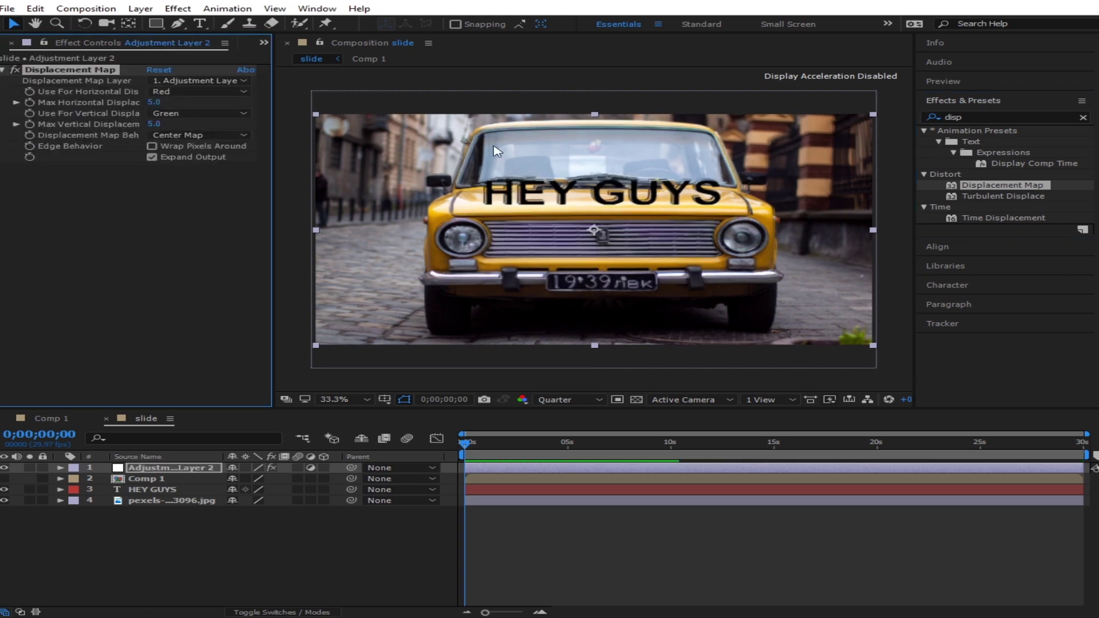
pyautogui.click(175, 84)
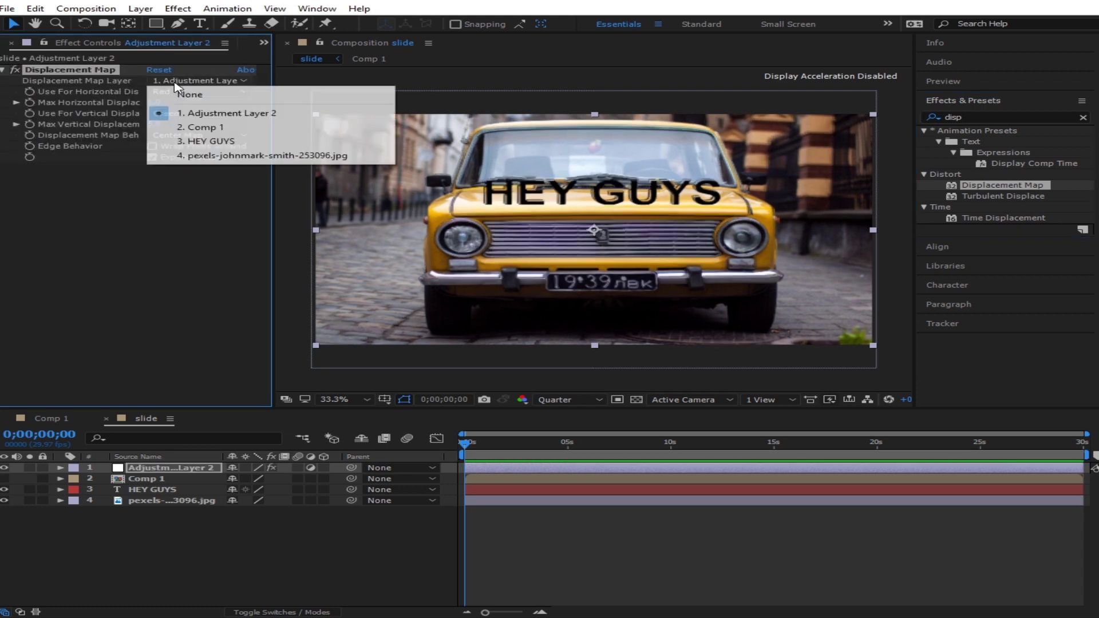
pyautogui.click(234, 129)
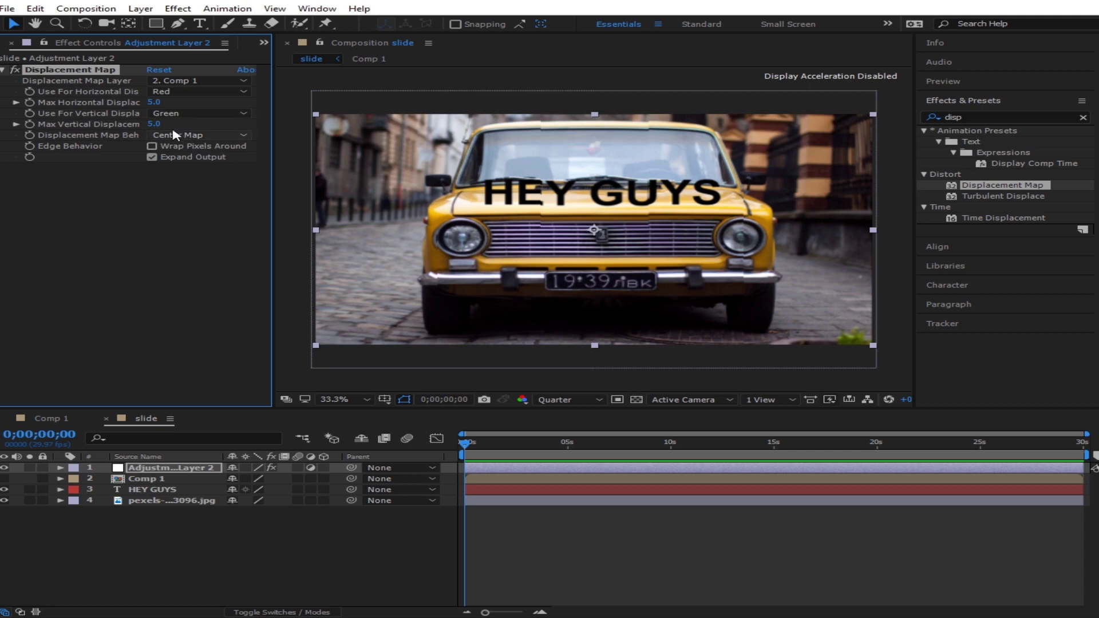
# - Test Max Vertical Displacement values between about 2020 and 4108
pyautogui.moveTo(162, 124); pyautogui.dragTo(1079, 172)
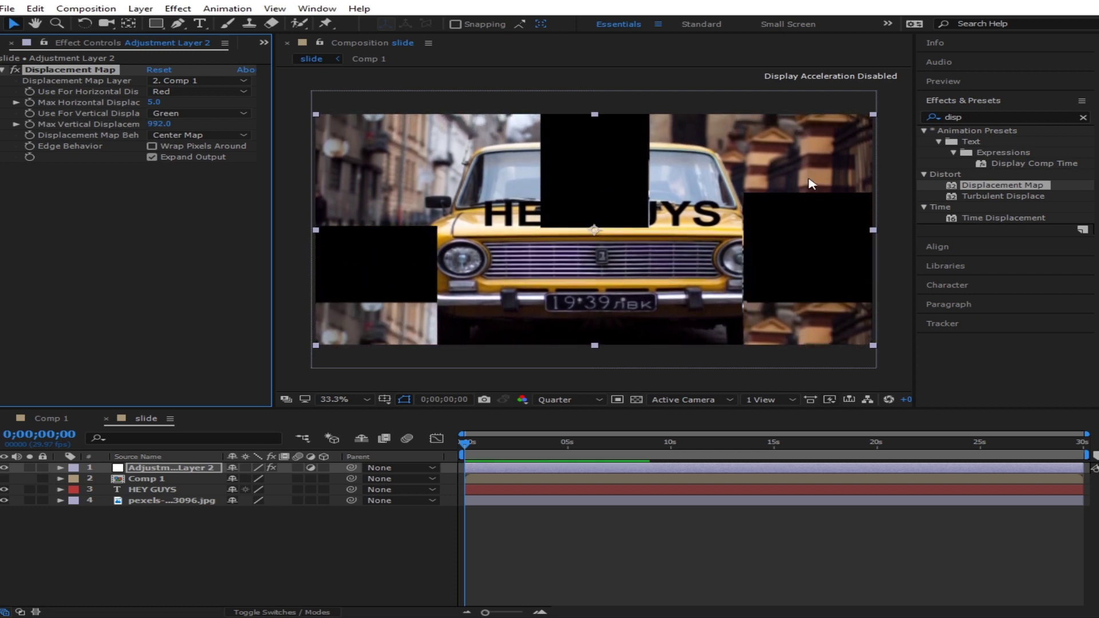
pyautogui.moveTo(168, 132); pyautogui.dragTo(1096, 138)
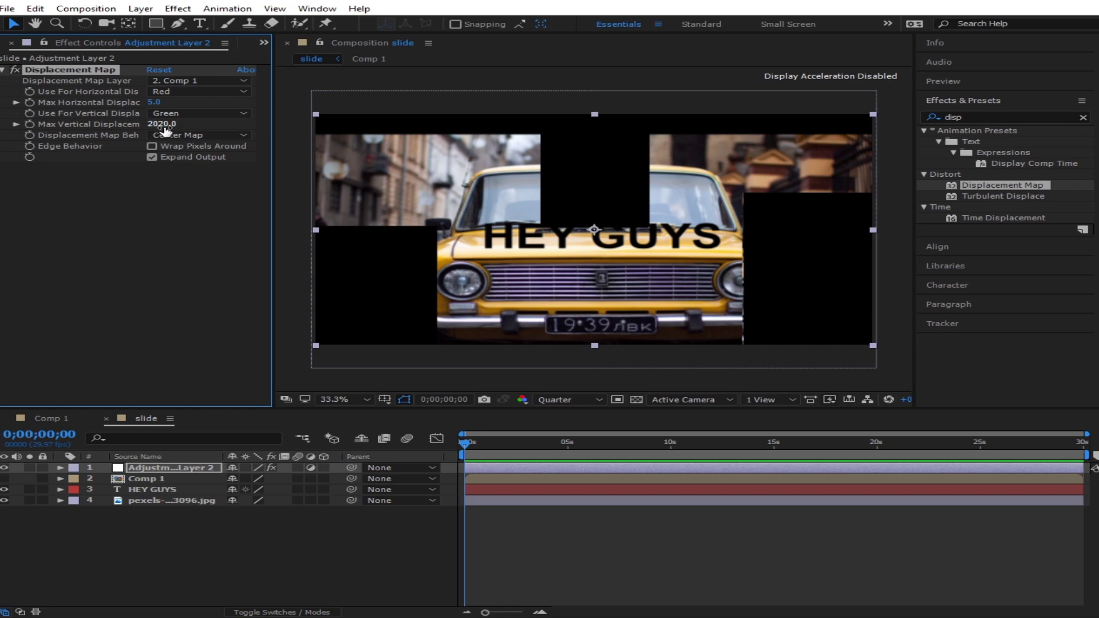
pyautogui.moveTo(162, 124); pyautogui.dragTo(1087, 133)
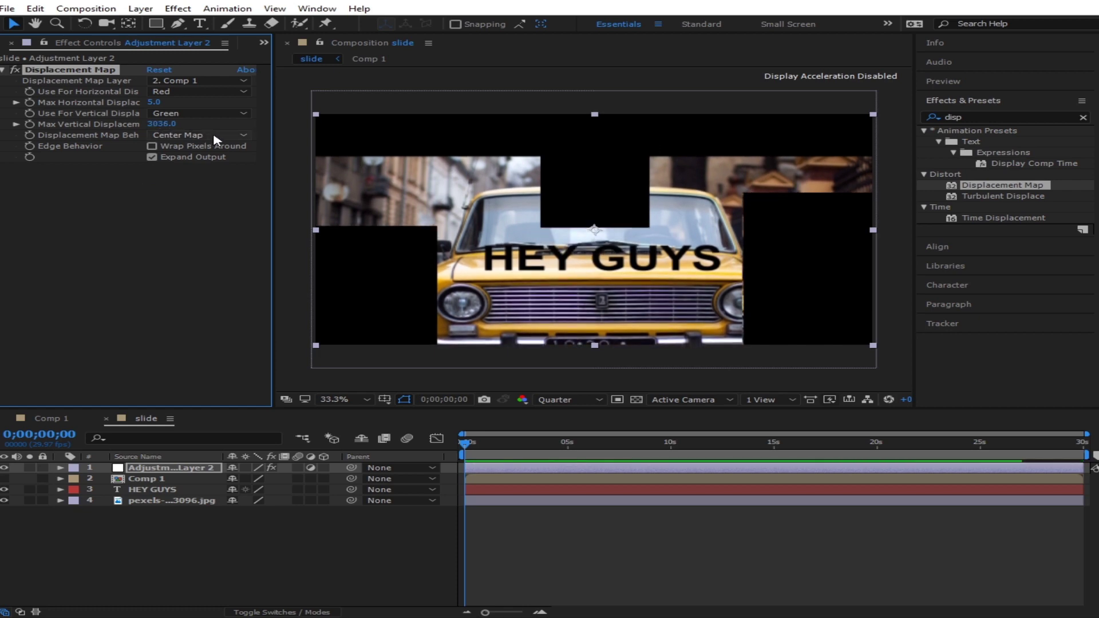
pyautogui.moveTo(162, 124); pyautogui.dragTo(1046, 151)
pyautogui.moveTo(162, 125); pyautogui.dragTo(34, 133)
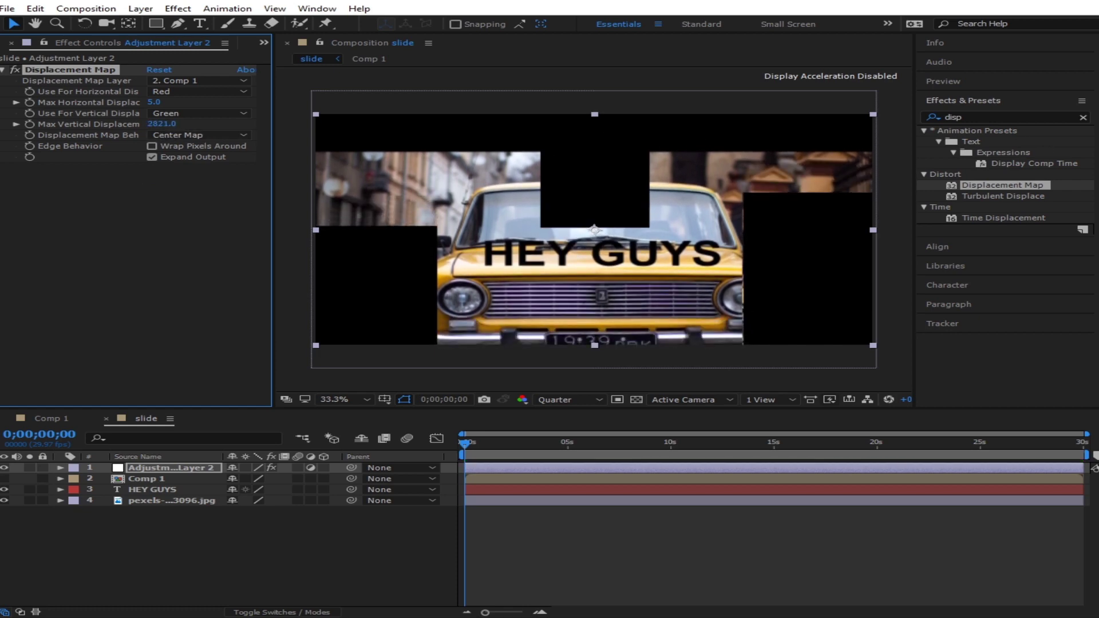
pyautogui.moveTo(162, 124); pyautogui.dragTo(131, 143)
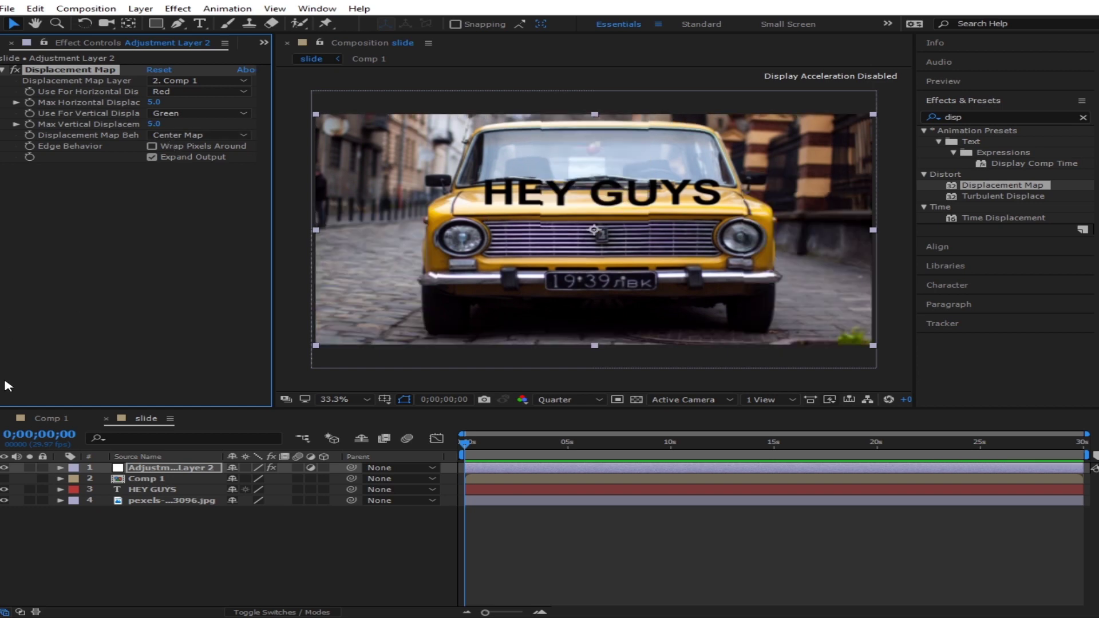
pyautogui.click(50, 418)
# - Drag Shape Layer 3 up to Comp 1's top edge, shift Shape Layer 2, then return to slide
pyautogui.click(828, 313)
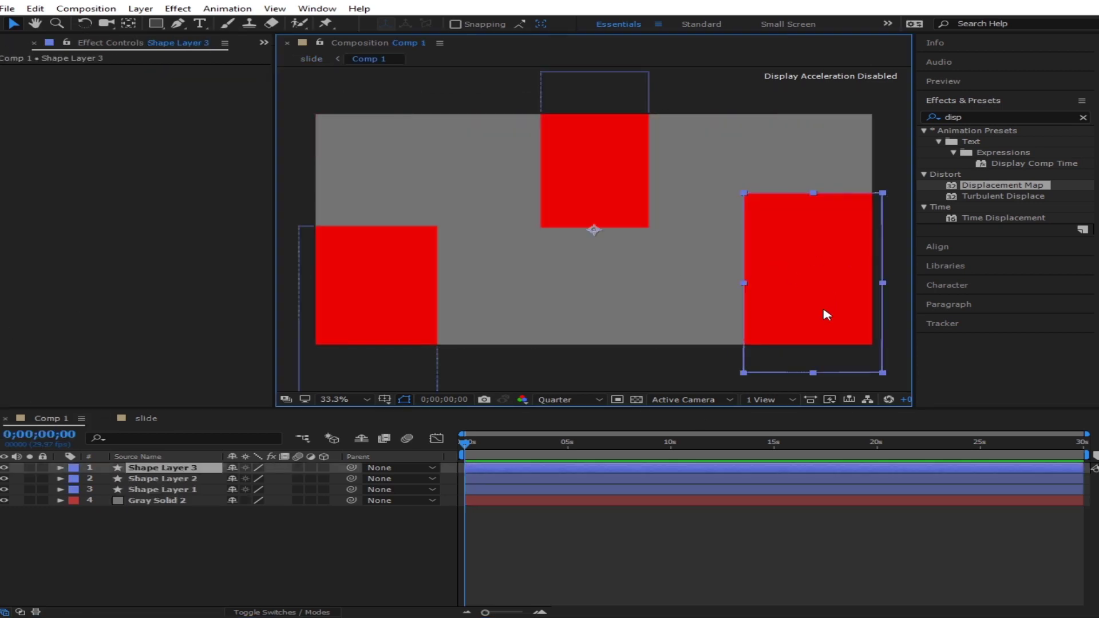
pyautogui.moveTo(819, 338)
pyautogui.mouseDown()
pyautogui.moveTo(822, 202)
pyautogui.moveTo(802, 287)
pyautogui.moveTo(827, 322)
pyautogui.mouseUp()
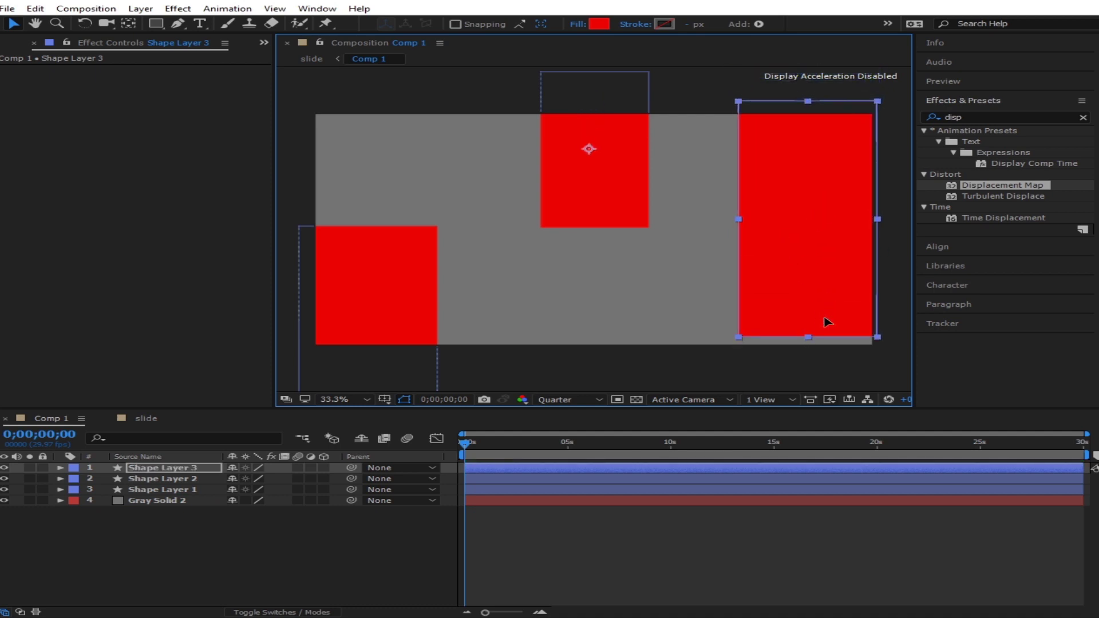
pyautogui.moveTo(591, 167); pyautogui.dragTo(585, 229)
pyautogui.click(206, 567)
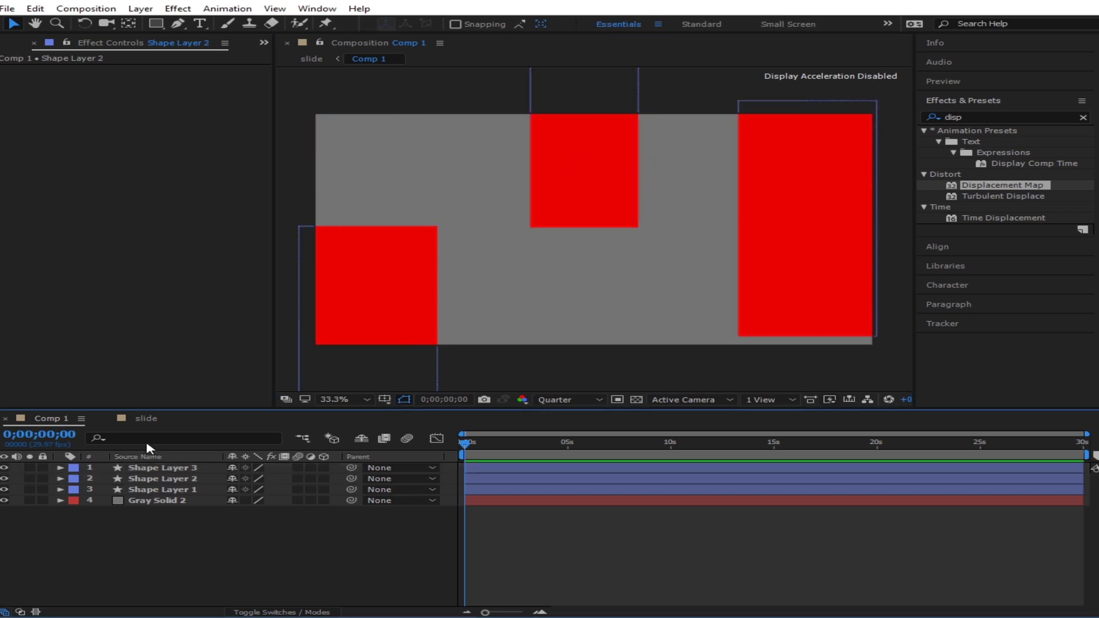
pyautogui.click(149, 420)
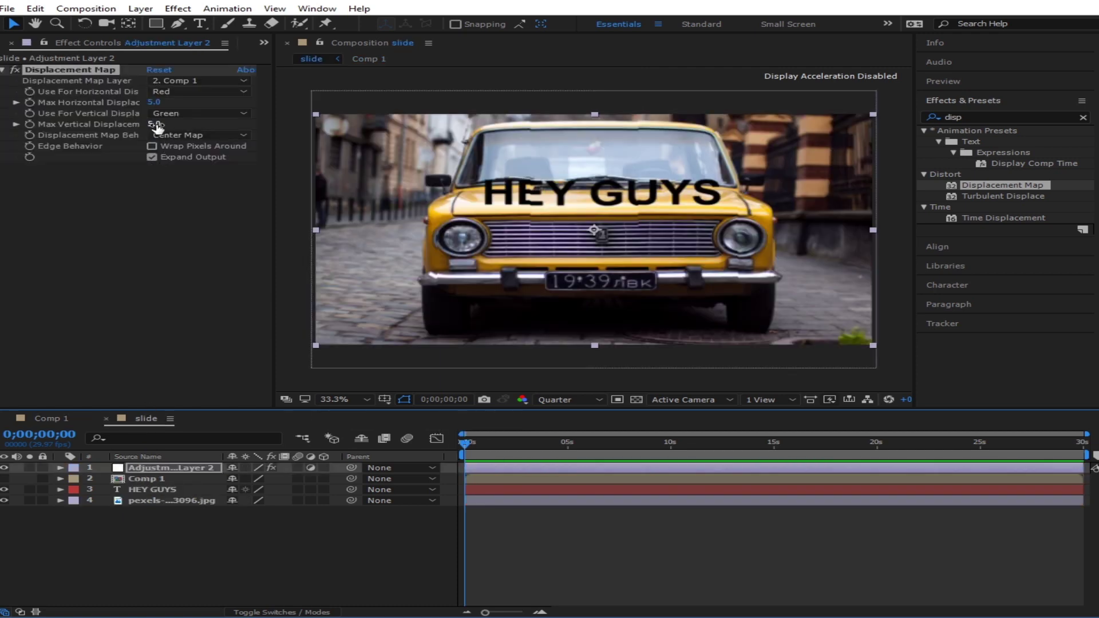
# - Set Max Vertical Displacement to 5, keyframe it at the start, and move to 4 seconds
pyautogui.moveTo(156, 127); pyautogui.dragTo(258, 149)
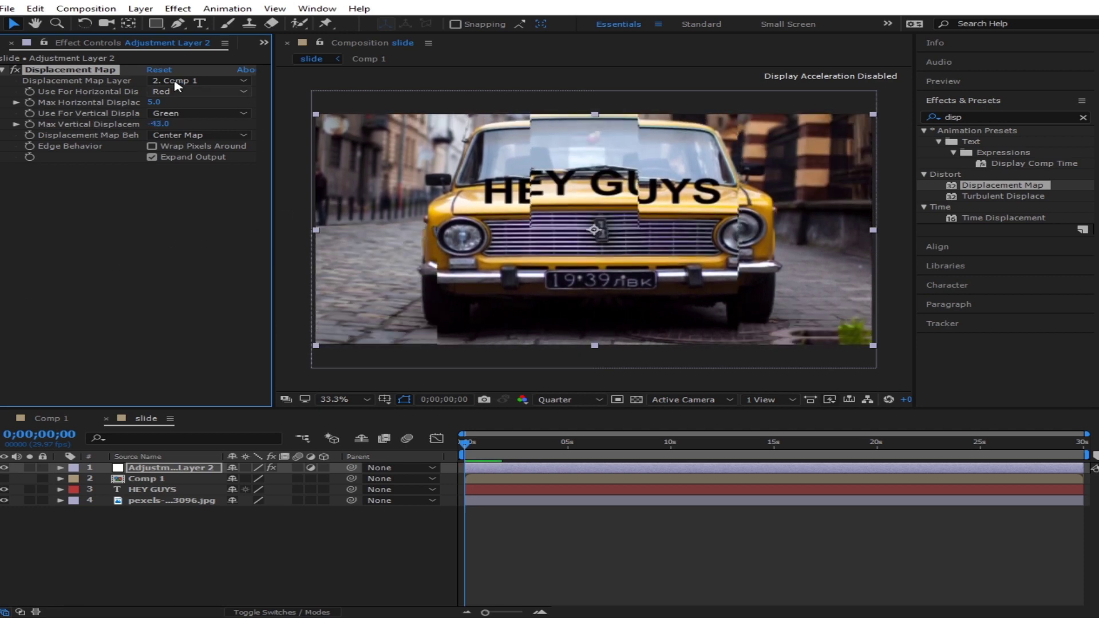
pyautogui.click(158, 124)
pyautogui.write('5')
pyautogui.press('Return')
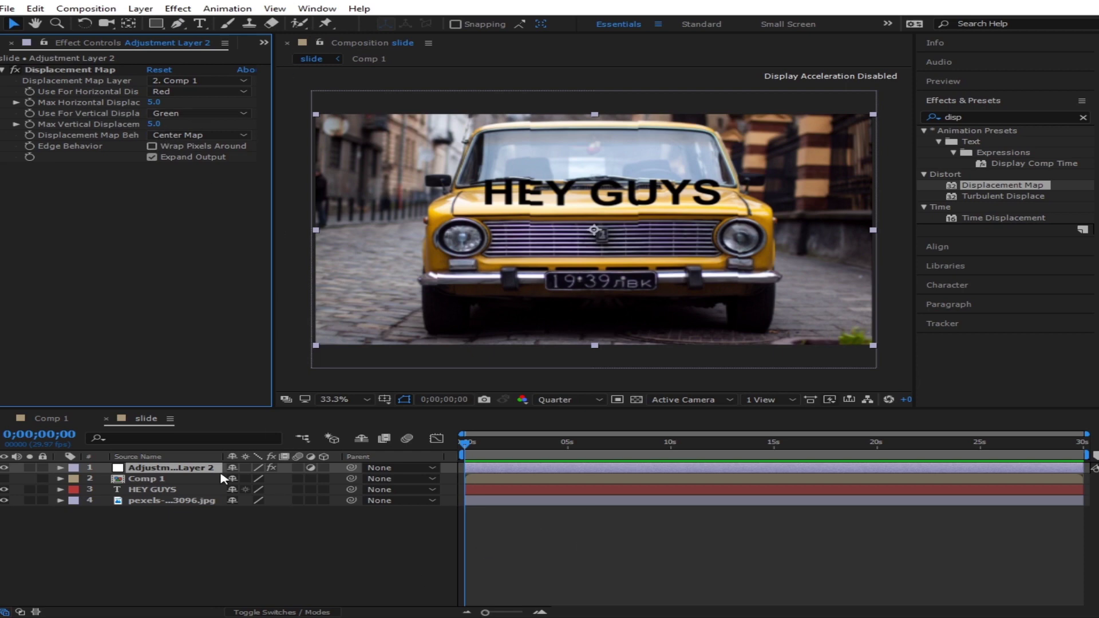
pyautogui.click(30, 125)
pyautogui.click(547, 444)
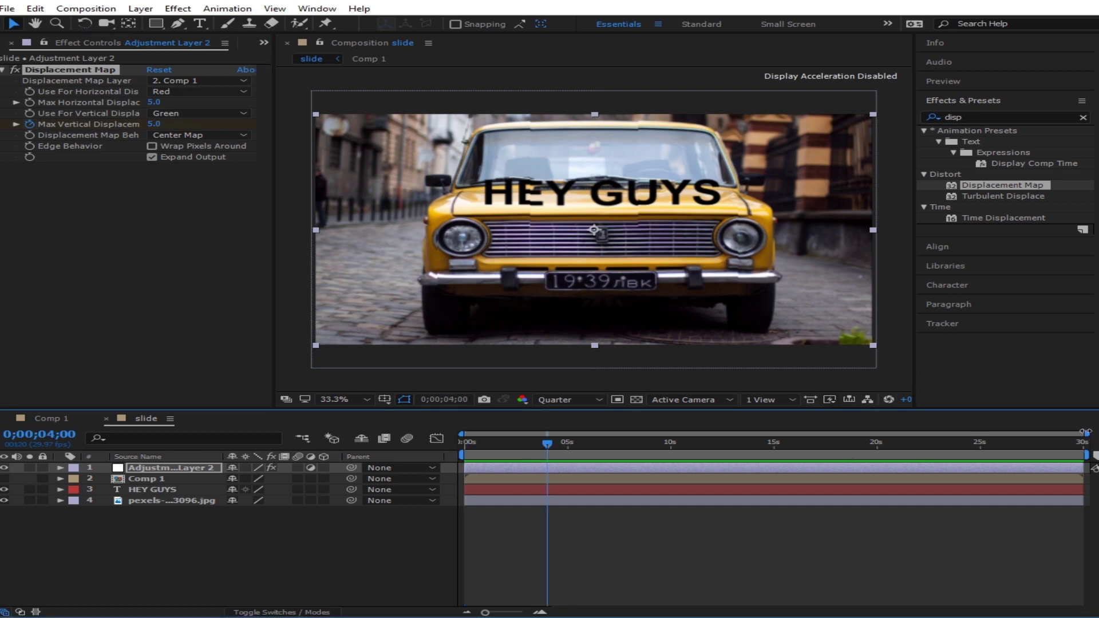
# - Zoom the timeline in and raise Max Vertical Displacement to about 7044
pyautogui.scroll(3, 548, 445)
pyautogui.moveTo(726, 444); pyautogui.dragTo(686, 442)
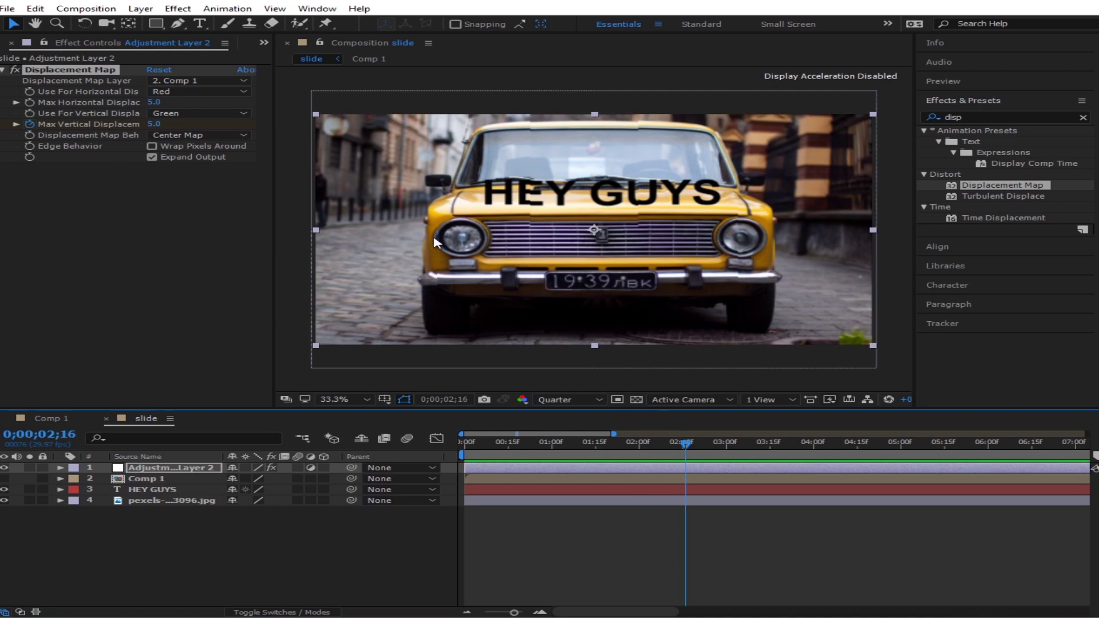
pyautogui.moveTo(156, 125); pyautogui.dragTo(136, 180)
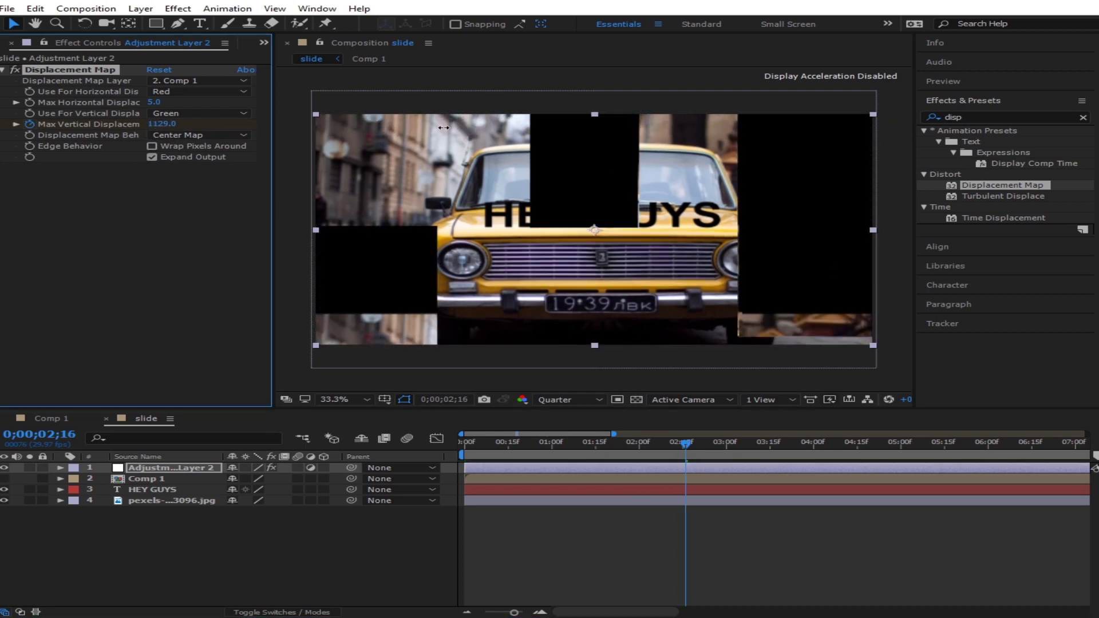
pyautogui.moveTo(159, 123); pyautogui.dragTo(369, 136)
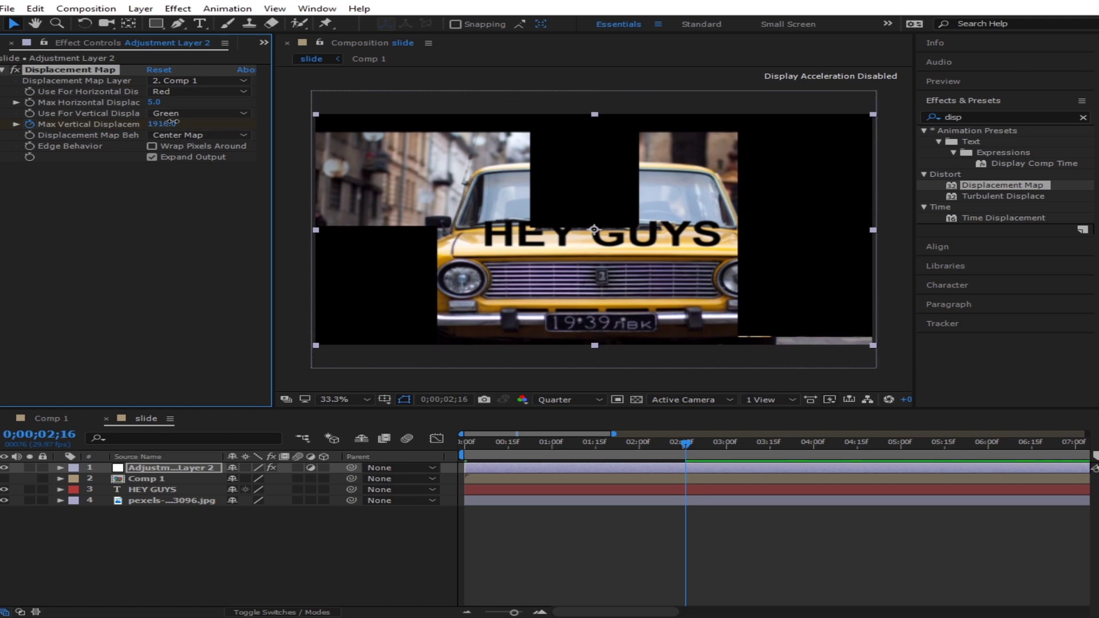
pyautogui.moveTo(159, 123); pyautogui.dragTo(5, 103)
pyautogui.moveTo(150, 126); pyautogui.dragTo(229, 137)
pyautogui.moveTo(165, 124); pyautogui.dragTo(272, 131)
pyautogui.moveTo(167, 127); pyautogui.dragTo(737, 165)
pyautogui.moveTo(170, 125); pyautogui.dragTo(116, 129)
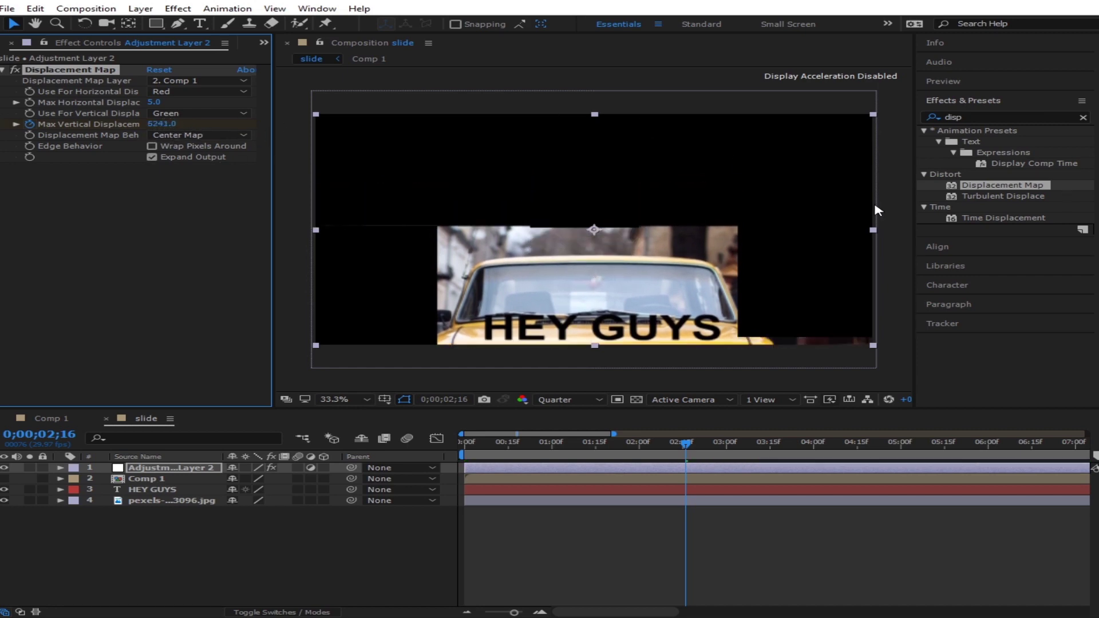
pyautogui.moveTo(152, 127); pyautogui.dragTo(847, 174)
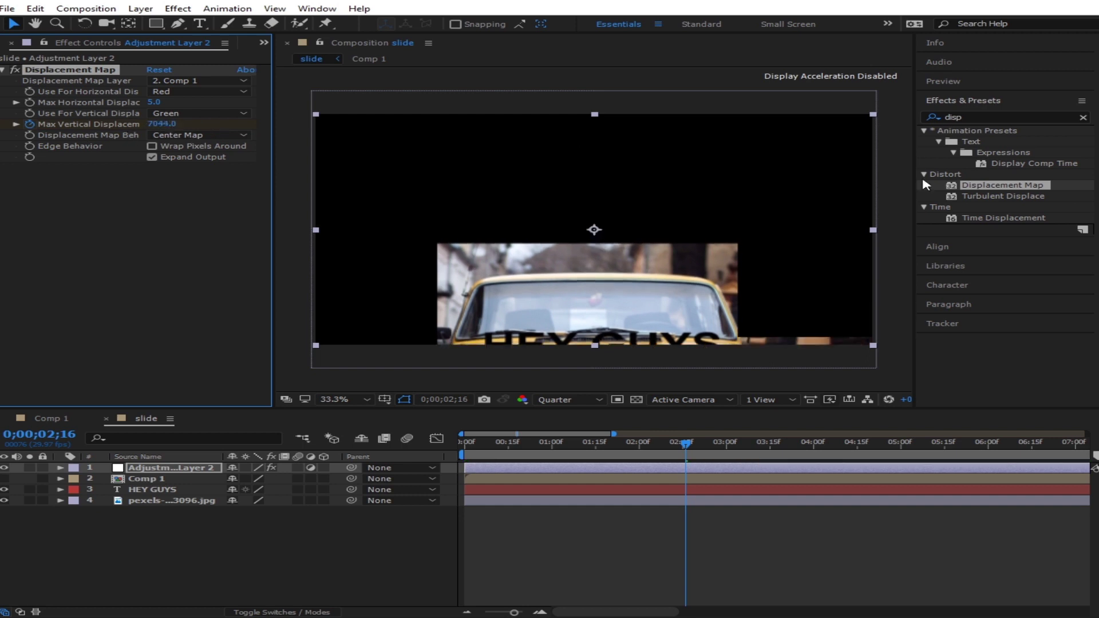
# - Try pixel wrapping, then raise Max Vertical Displacement to 12083 so the car leaves the frame
pyautogui.click(152, 146)
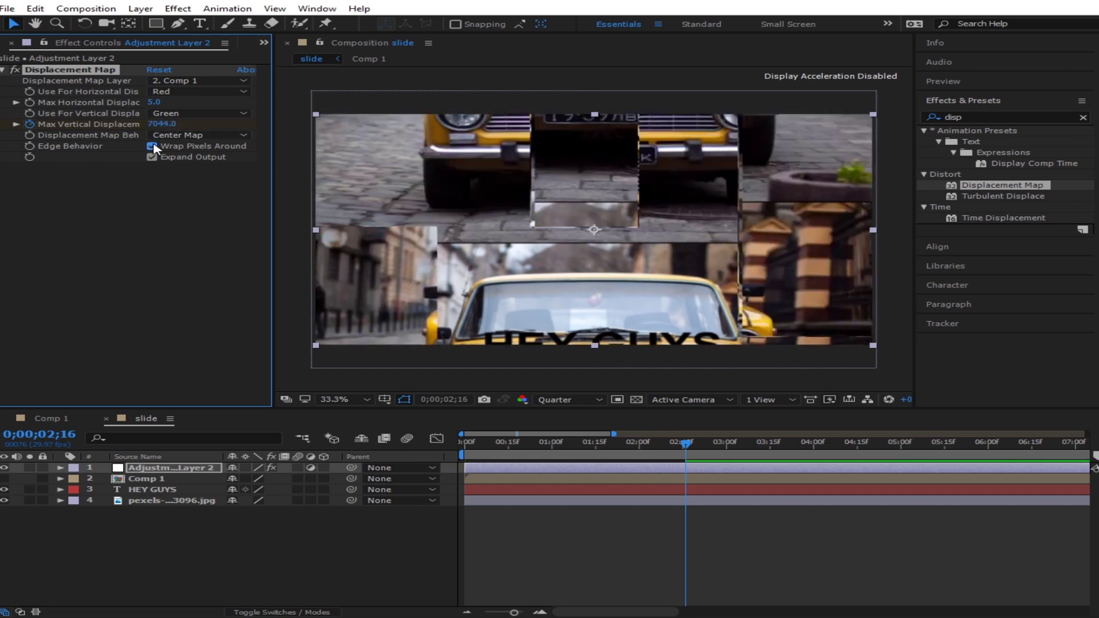
pyautogui.click(152, 147)
pyautogui.moveTo(167, 123); pyautogui.dragTo(105, 92)
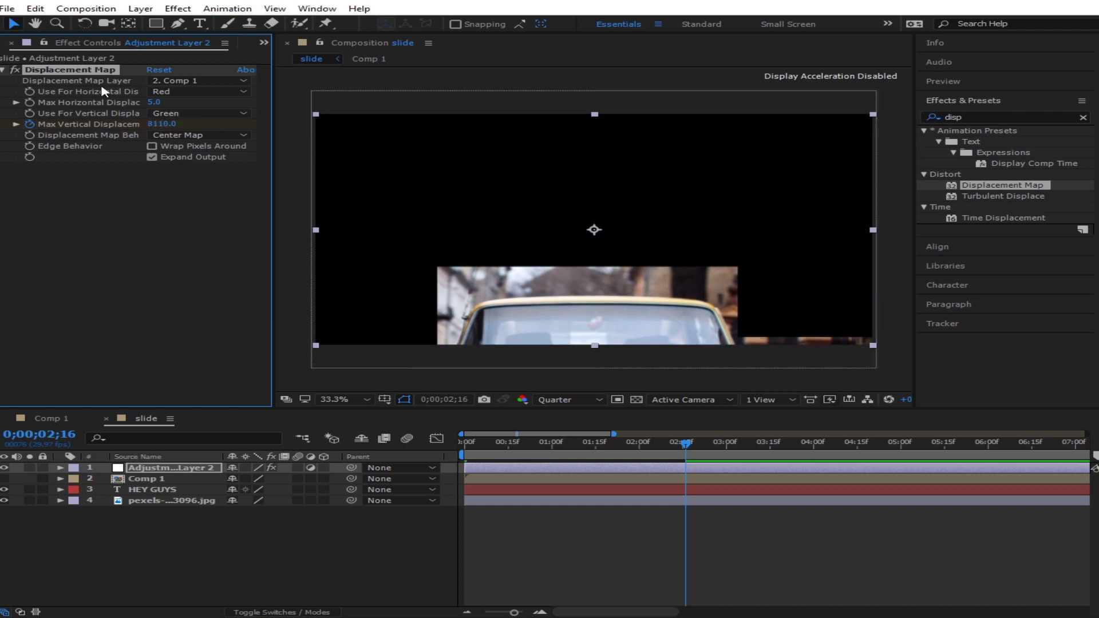
pyautogui.moveTo(137, 126); pyautogui.dragTo(1041, 160)
pyautogui.moveTo(167, 129); pyautogui.dragTo(504, 157)
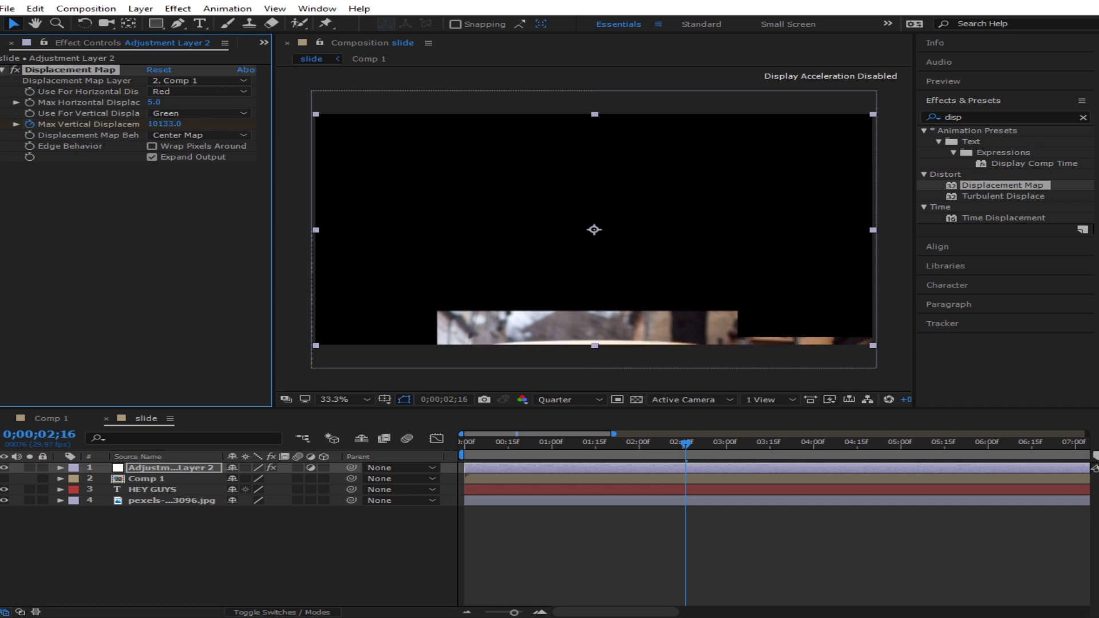
pyautogui.moveTo(162, 127); pyautogui.dragTo(704, 204)
pyautogui.moveTo(172, 123); pyautogui.dragTo(606, 111)
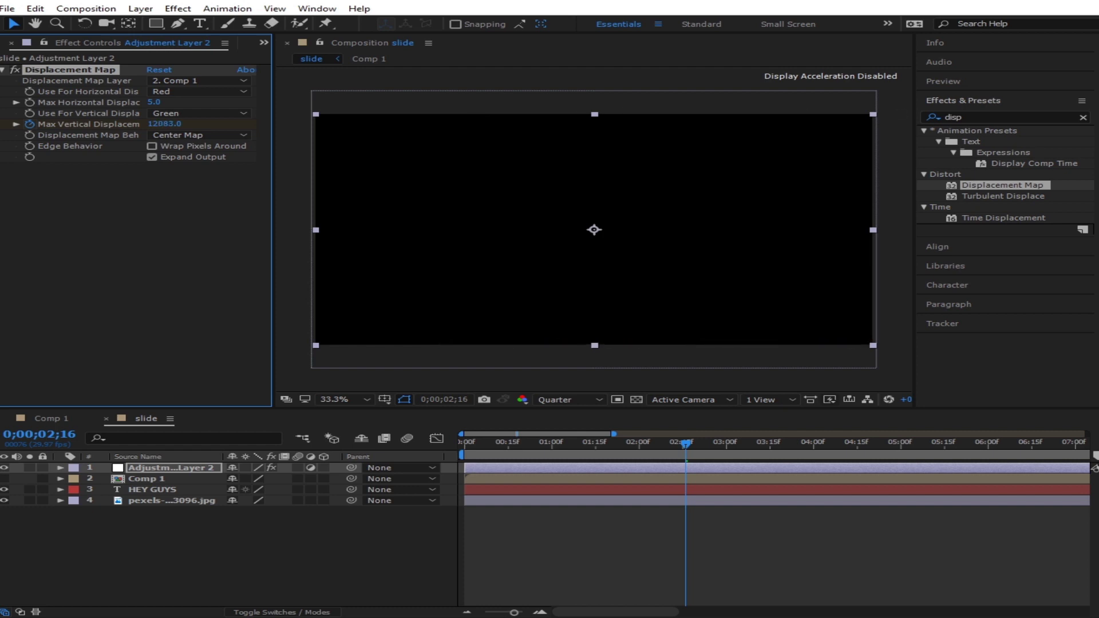
# - Apply Easy Ease to both Max Vertical Displacement keyframes
pyautogui.press('u')
pyautogui.moveTo(706, 480); pyautogui.dragTo(432, 526)
pyautogui.rightClick(464, 490)
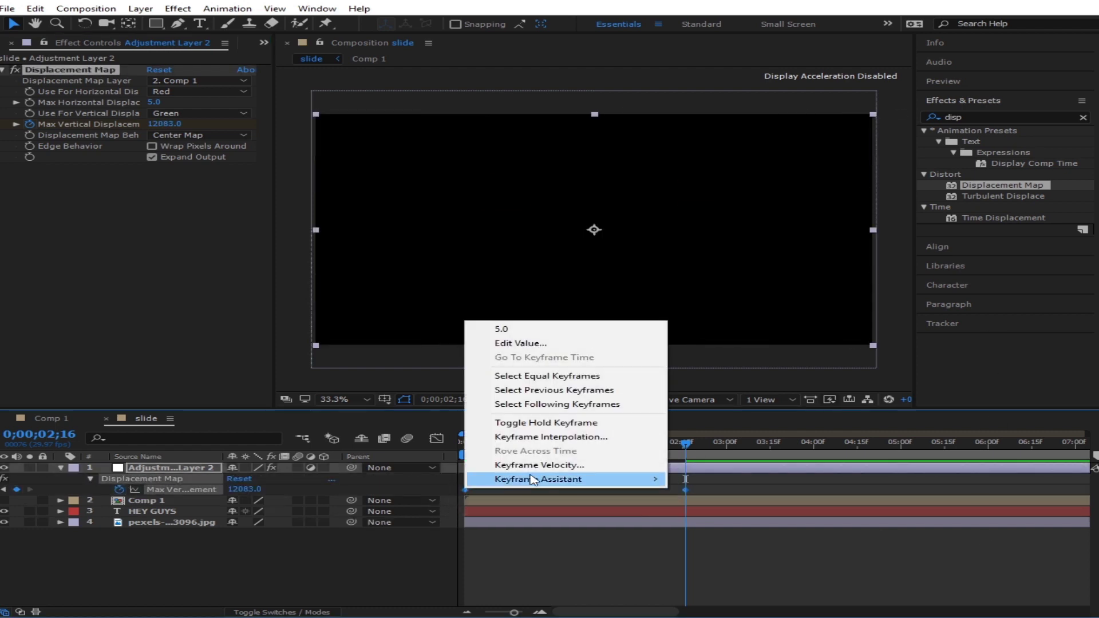
pyautogui.moveTo(532, 480)
pyautogui.click(727, 505)
# - Preview the transition and move the second keyframe earlier to about 1;15
pyautogui.moveTo(506, 445); pyautogui.dragTo(525, 446)
pyautogui.press('space')
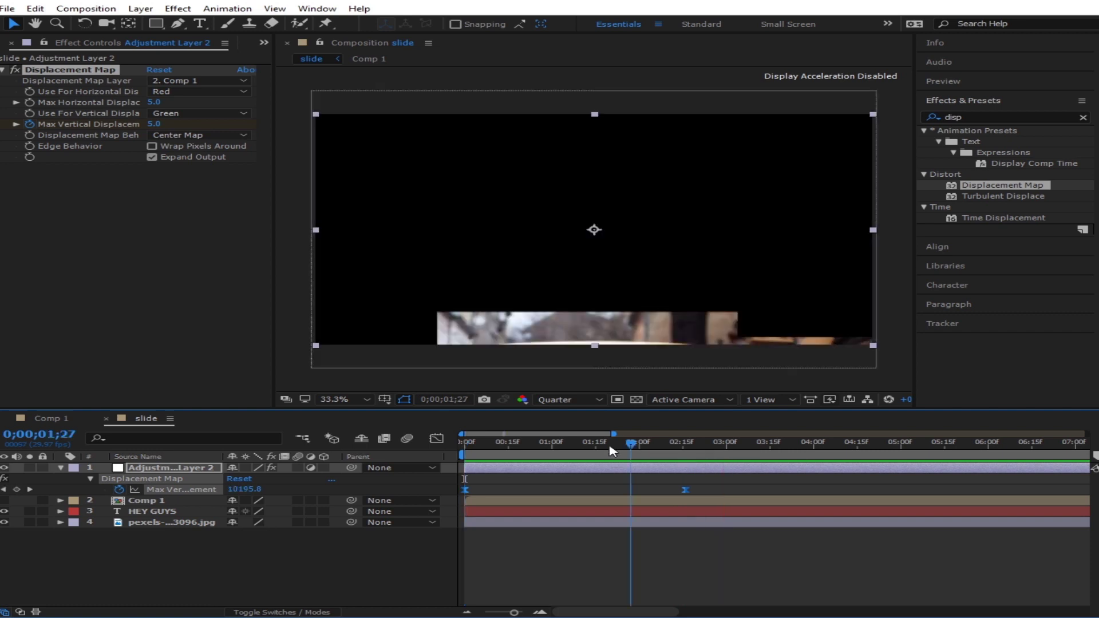
pyautogui.press('space')
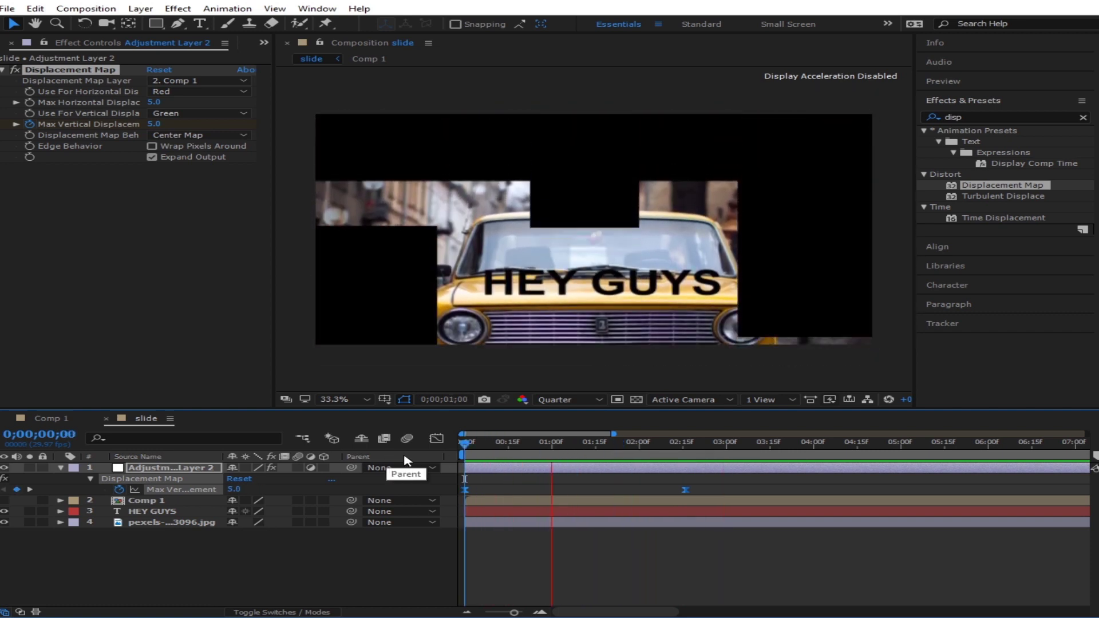
pyautogui.press('space')
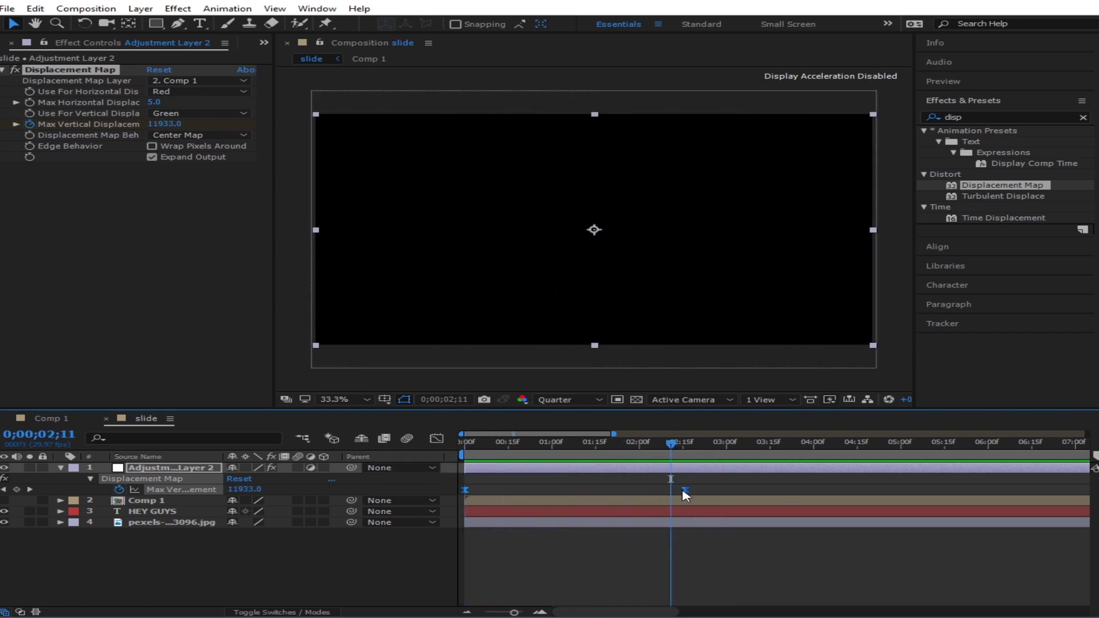
pyautogui.click(716, 488)
pyautogui.moveTo(685, 489); pyautogui.dragTo(596, 490)
pyautogui.click(437, 440)
# - Set the second displacement keyframe's ease to about 67% influence so it surges early, then preview from the start
pyautogui.moveTo(653, 551); pyautogui.dragTo(485, 590)
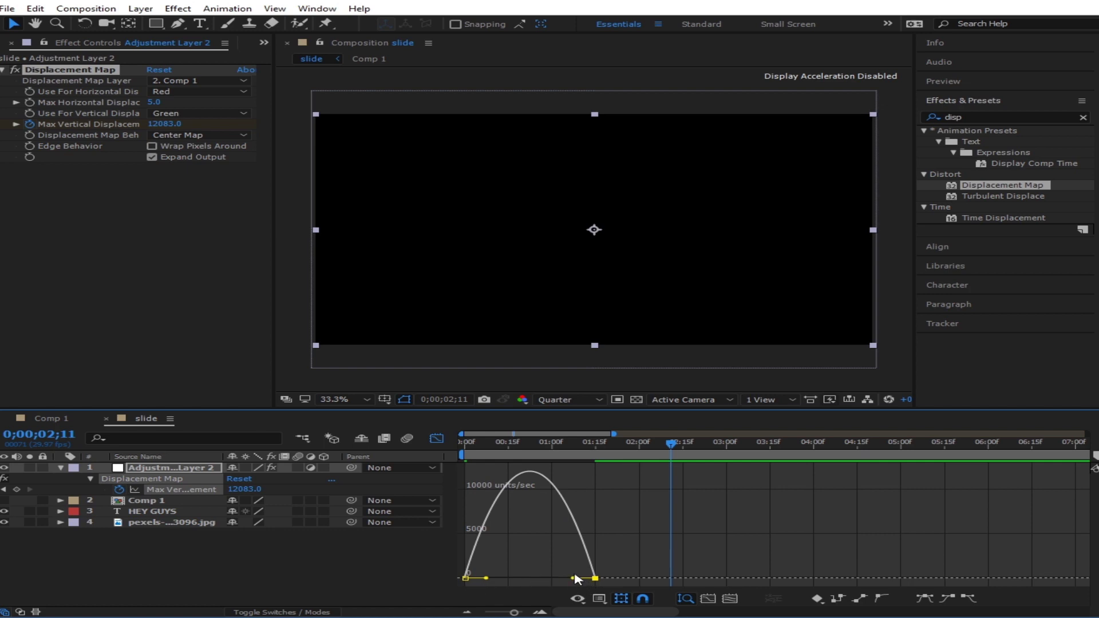
pyautogui.moveTo(574, 581); pyautogui.dragTo(505, 578)
pyautogui.click(437, 438)
pyautogui.click(465, 443)
pyautogui.press('space')
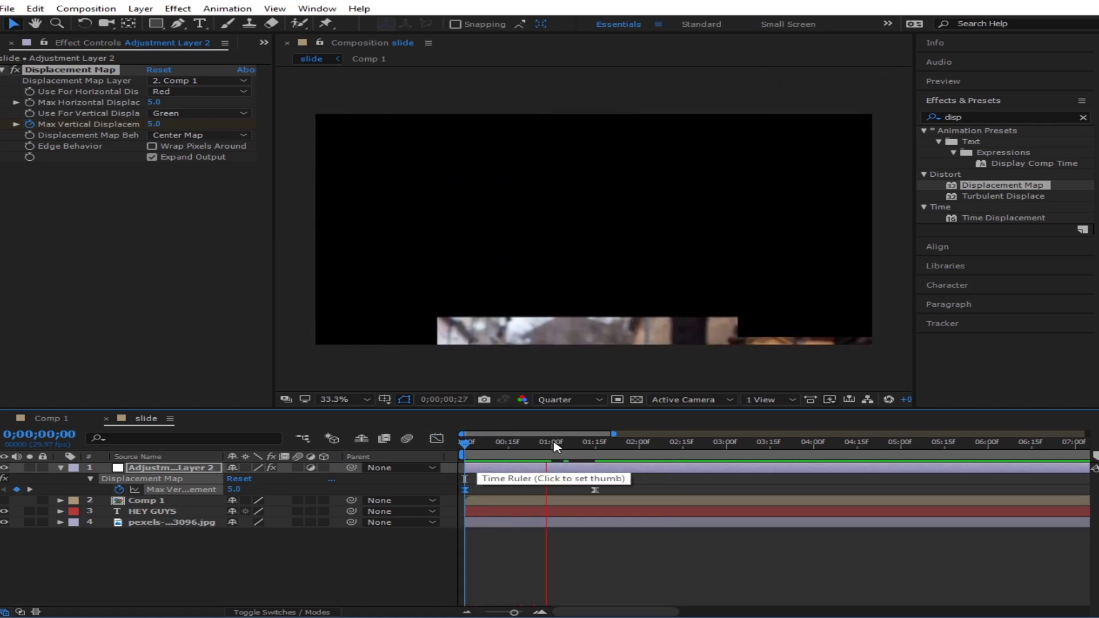
# - Move the second displacement keyframe earlier to 0;00;01;05 and preview the shorter transition
pyautogui.press('space')
pyautogui.press('Home')
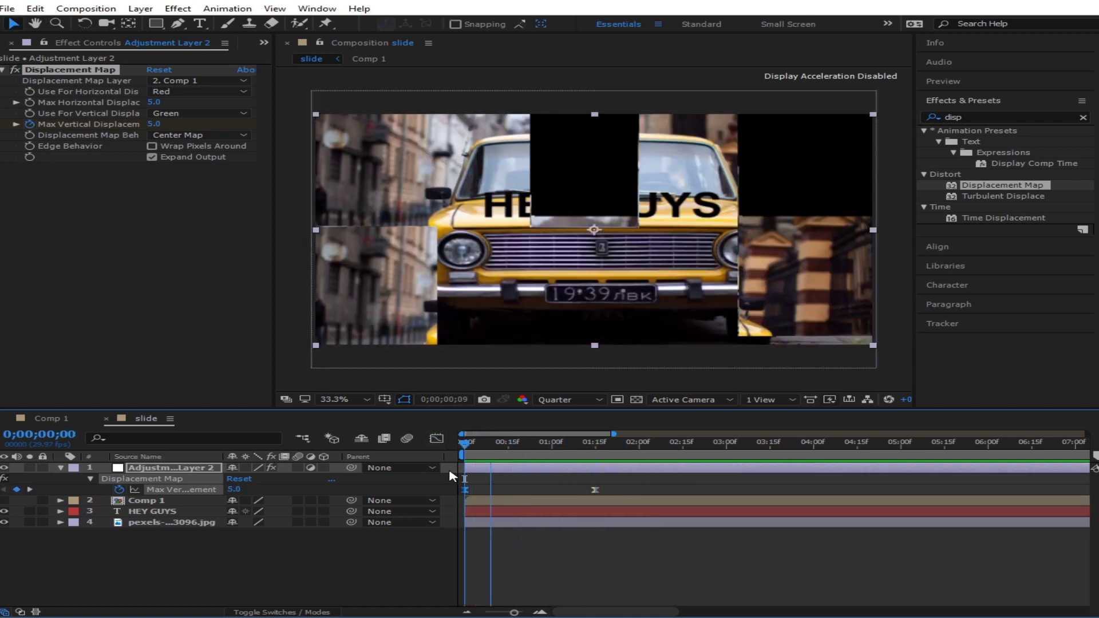
pyautogui.moveTo(596, 491); pyautogui.dragTo(566, 504)
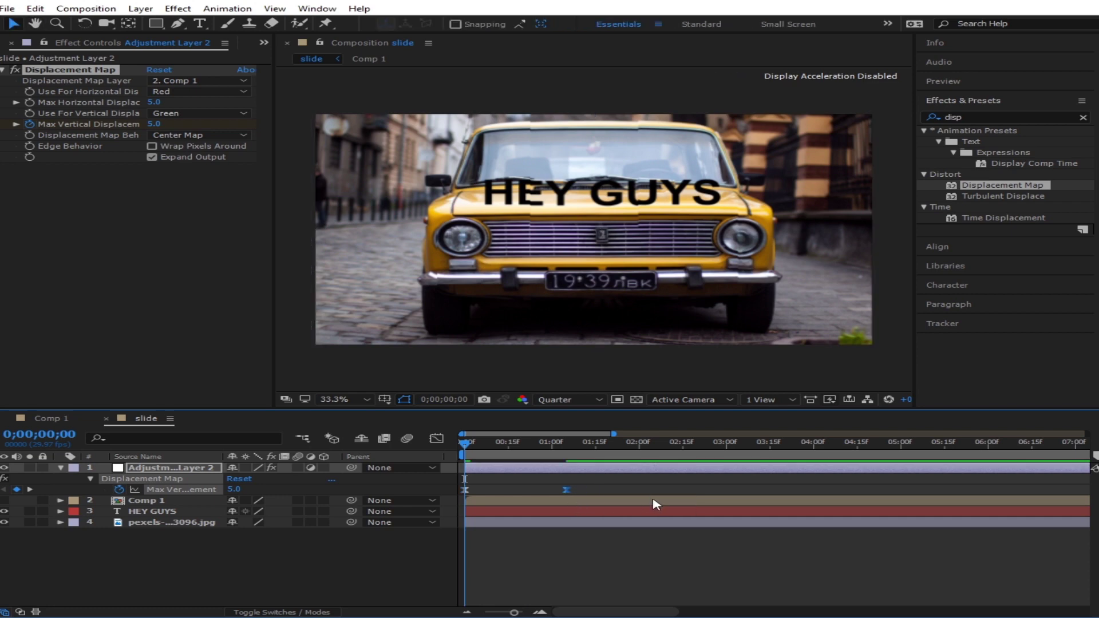
pyautogui.press('space')
pyautogui.press('space')
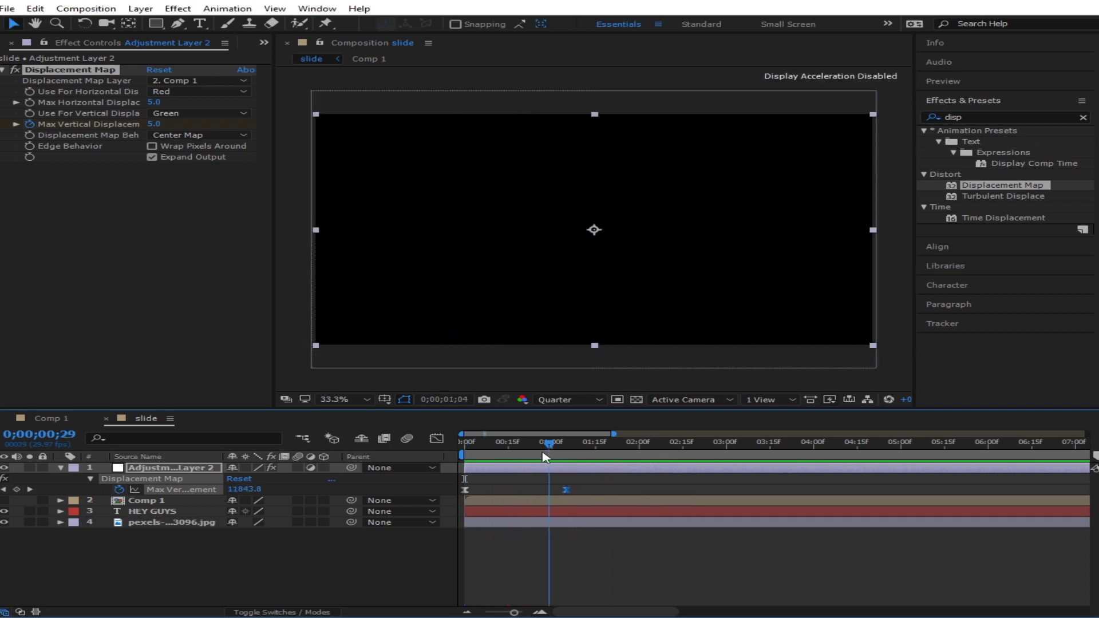
# - Time-reverse the displacement keyframes so the slide glitches in from 12083 to 5, preview, and collapse the layer
pyautogui.click(565, 490)
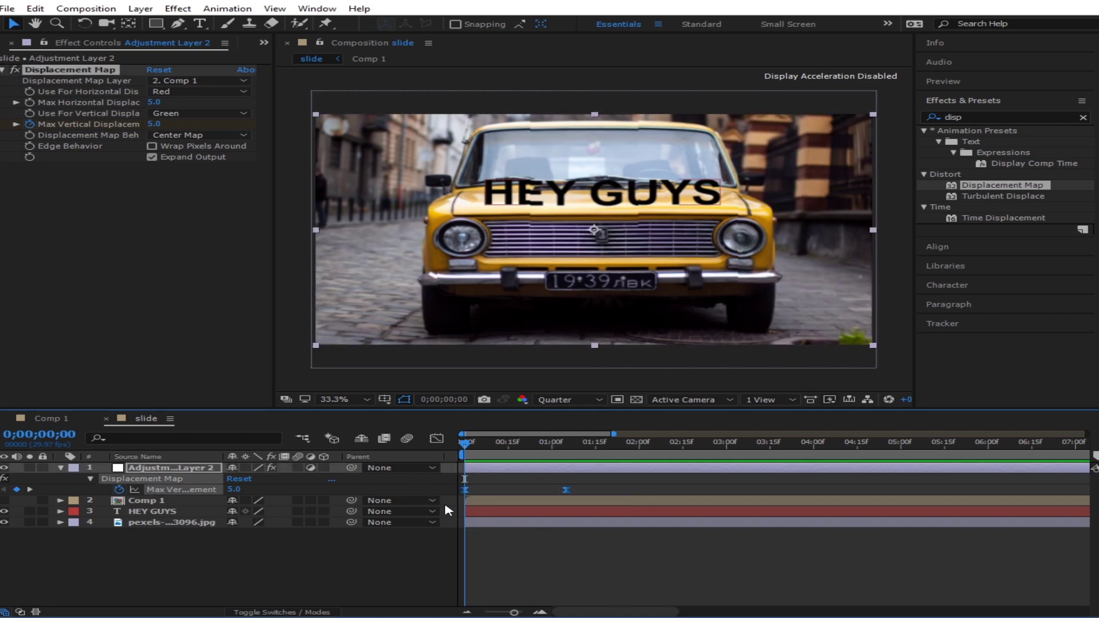
pyautogui.moveTo(567, 494)
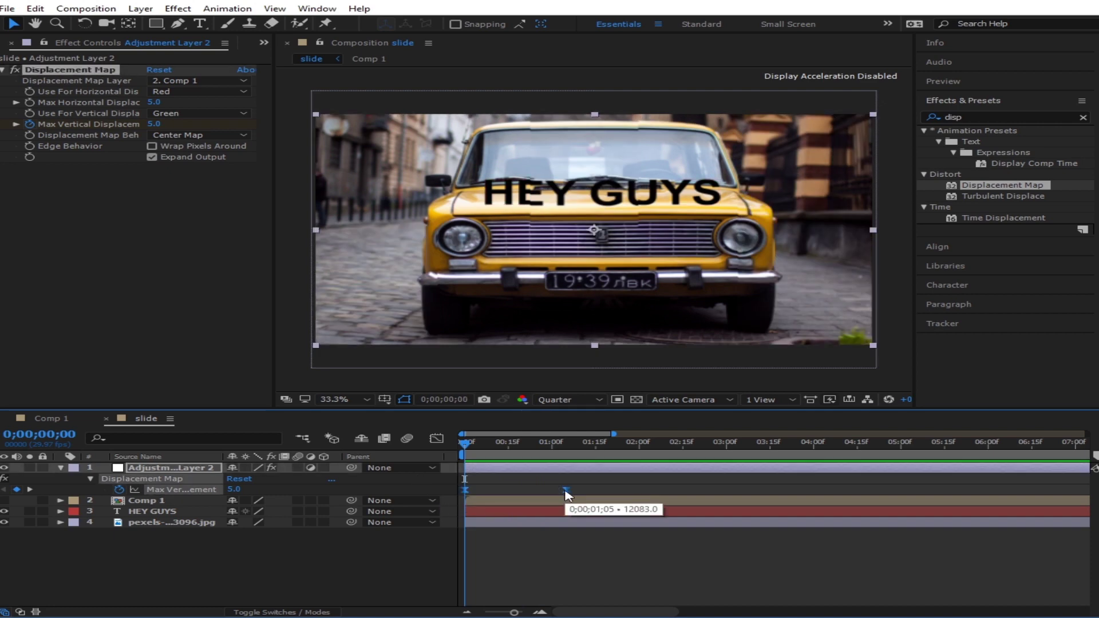
pyautogui.rightClick(566, 495)
pyautogui.moveTo(641, 484)
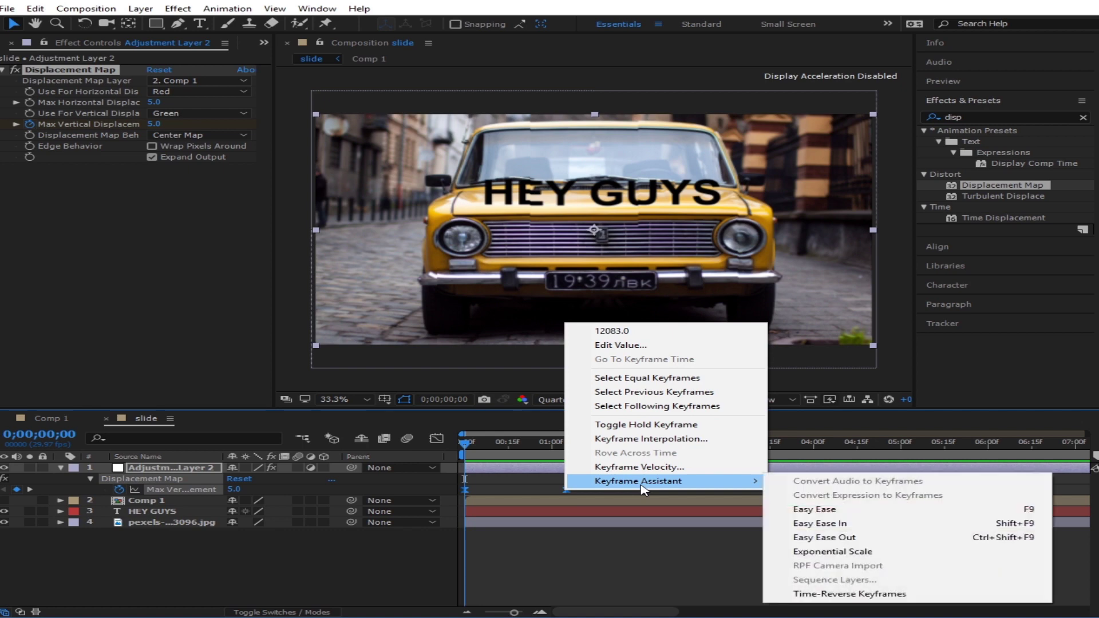
pyautogui.click(832, 594)
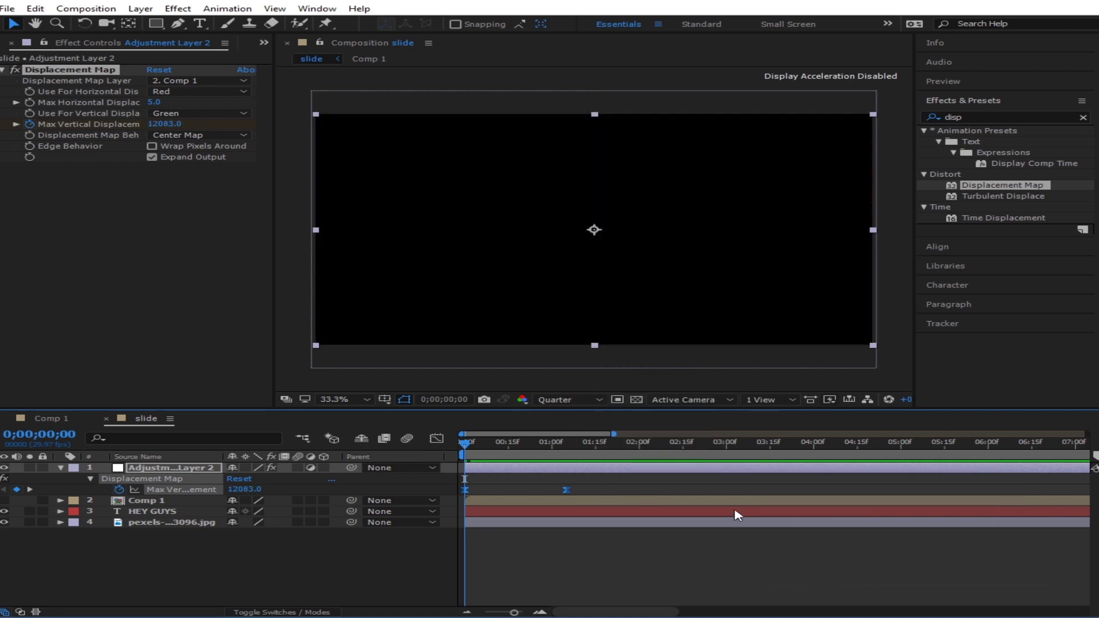
pyautogui.press('space')
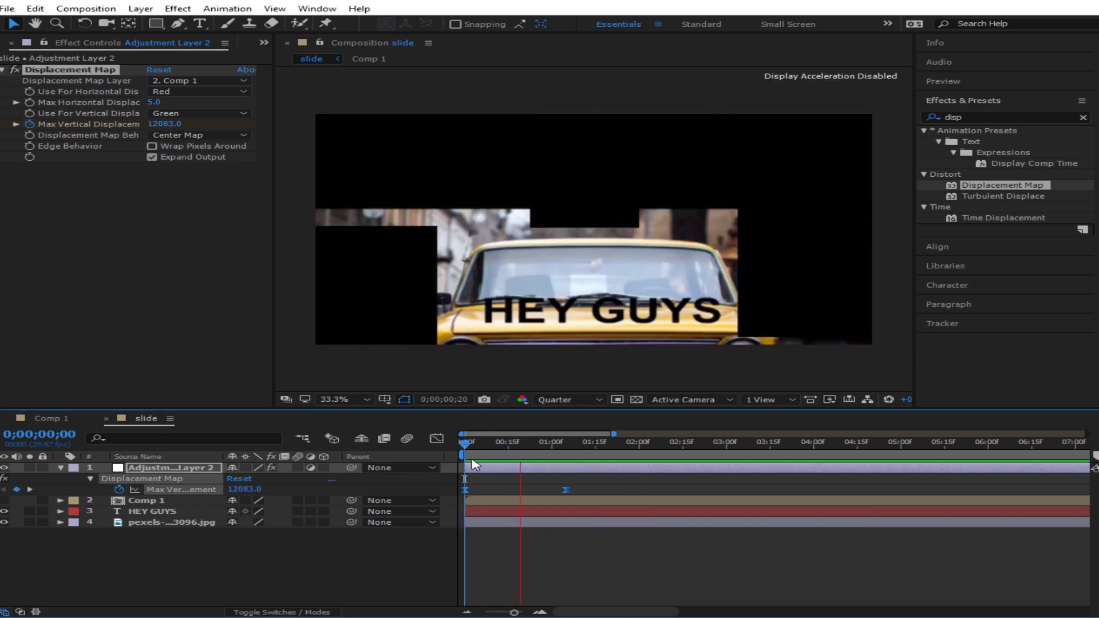
pyautogui.press('space')
pyautogui.click(669, 445)
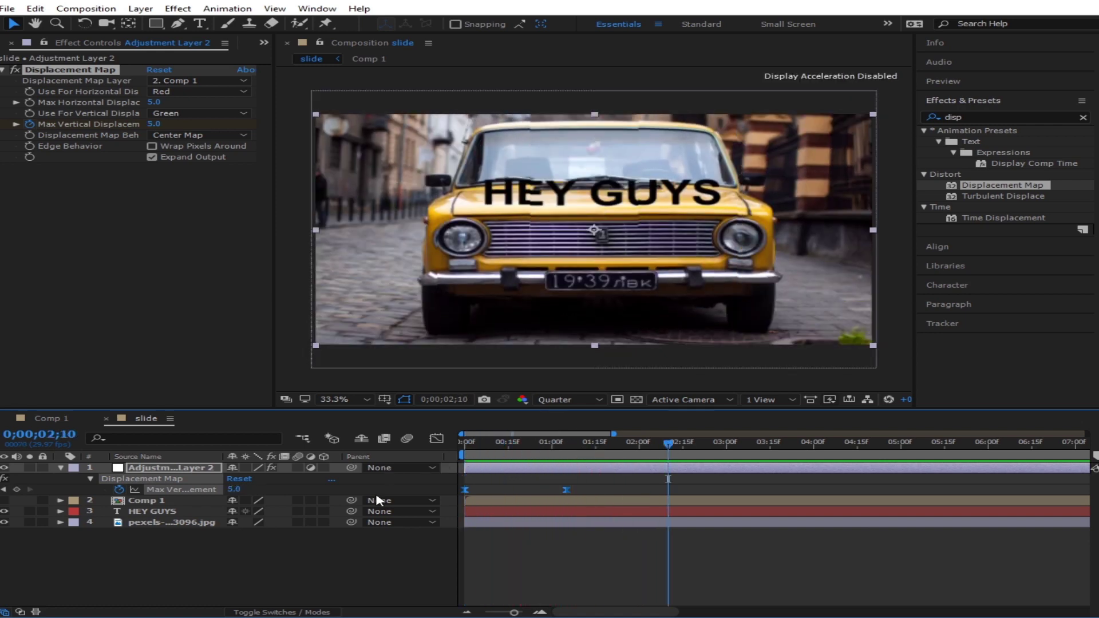
pyautogui.click(60, 468)
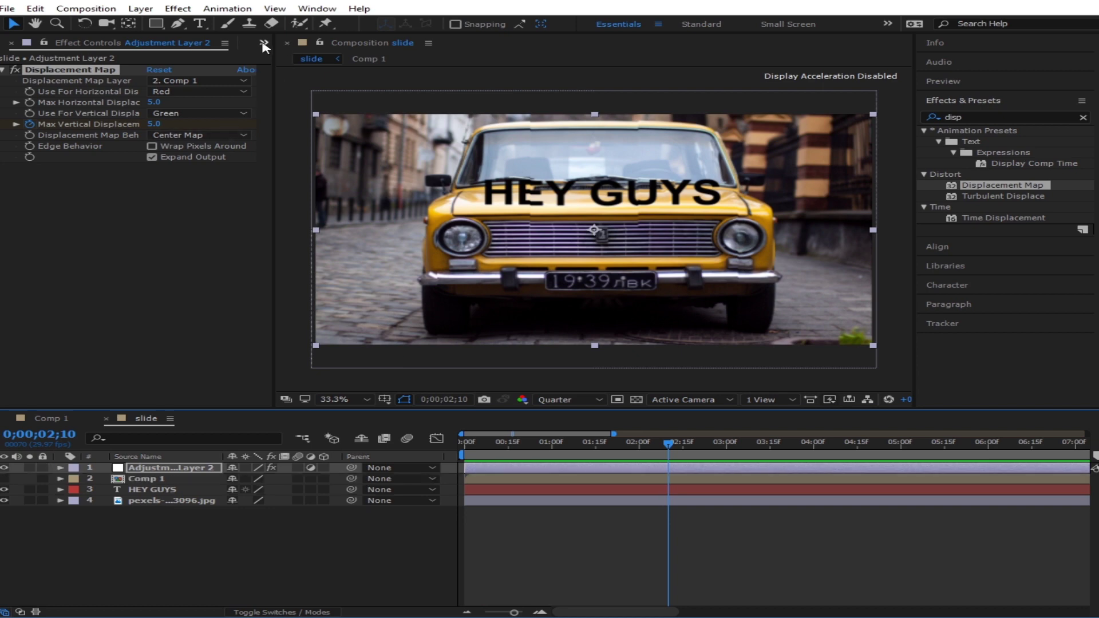
# - Duplicate the slide composition into slide 2, slide 3 and slide 4, and open slide 2
pyautogui.hotkey('ctrl', '0')
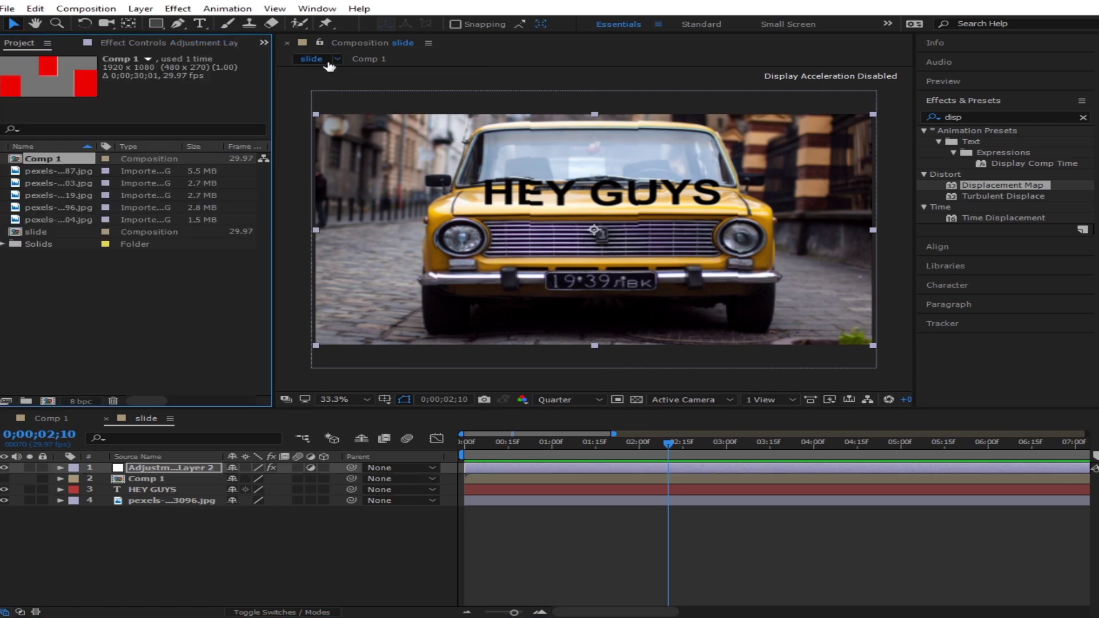
pyautogui.click(49, 291)
pyautogui.click(47, 236)
pyautogui.hotkey('ctrl', 'd')
pyautogui.hotkey('ctrl', 'd')
pyautogui.hotkey('ctrl', 'd')
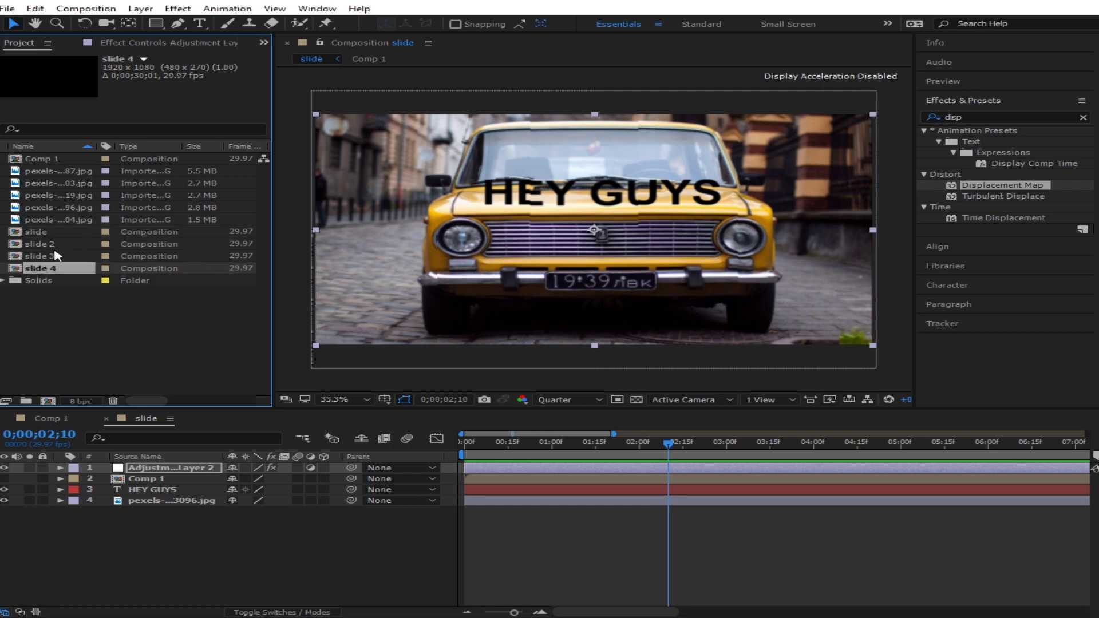
pyautogui.doubleClick(48, 244)
# - In slide 2, select the car photo layer and pick the Venice canal street photo in the Project panel
pyautogui.click(161, 502)
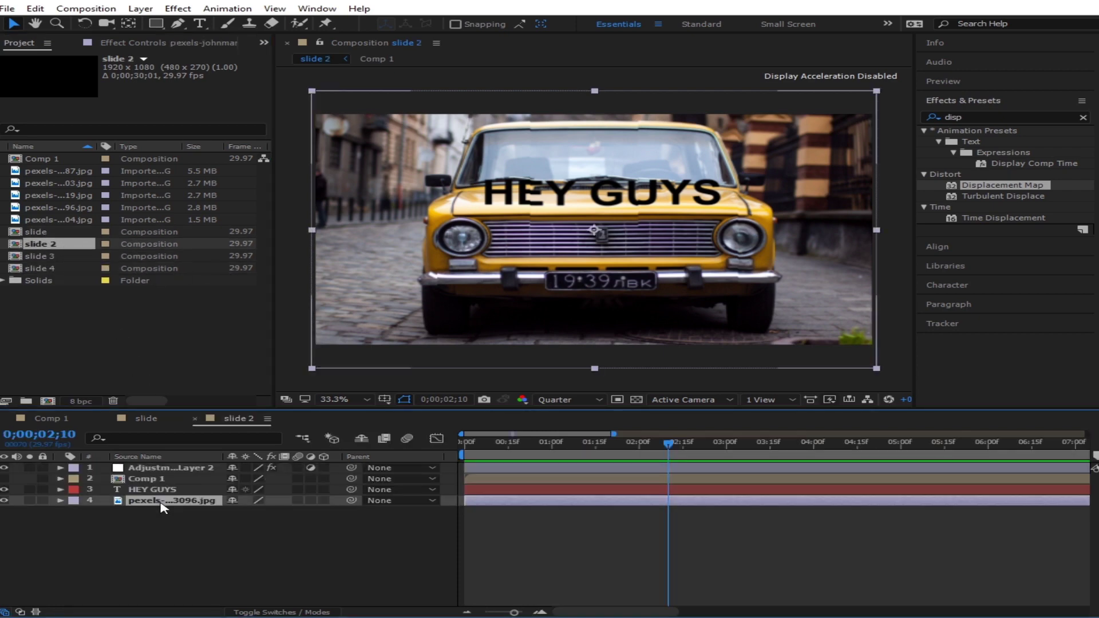
pyautogui.click(51, 219)
pyautogui.click(52, 208)
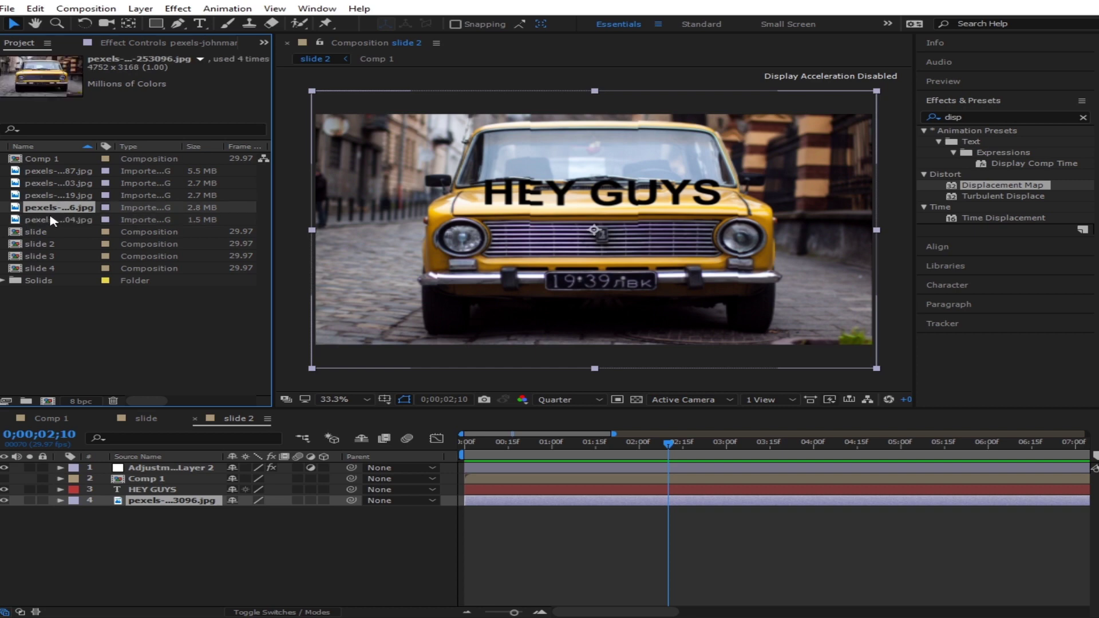
pyautogui.click(72, 195)
pyautogui.click(74, 183)
pyautogui.click(75, 174)
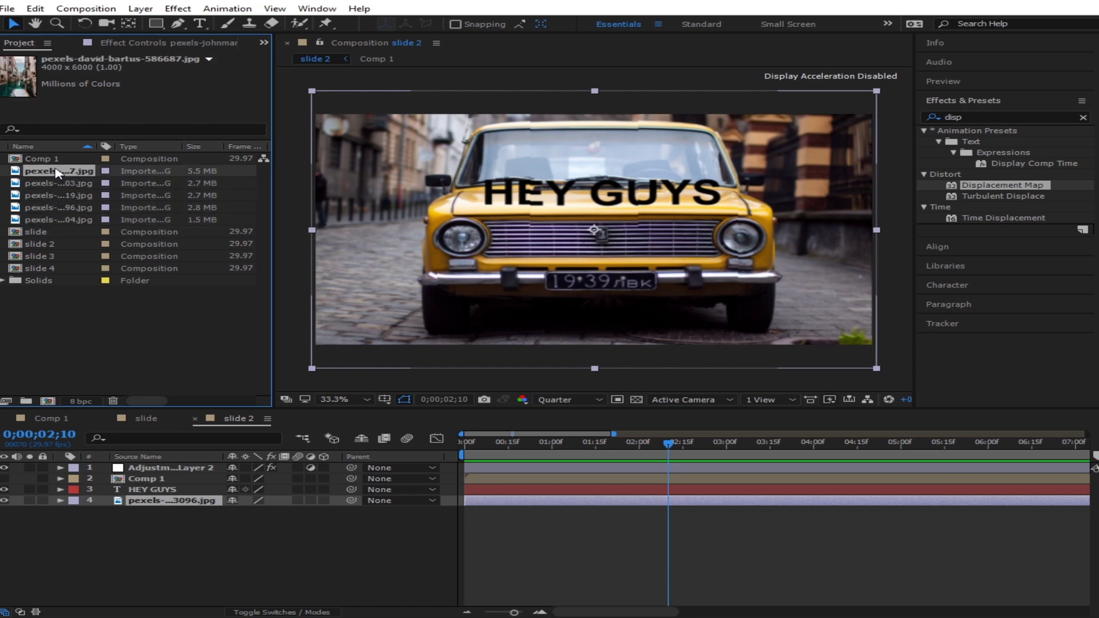
# - Replace slide 2's car layer with pexels-david-bartus-586687.jpg and scale it to 48% to fill the frame
pyautogui.moveTo(57, 171); pyautogui.dragTo(170, 504)
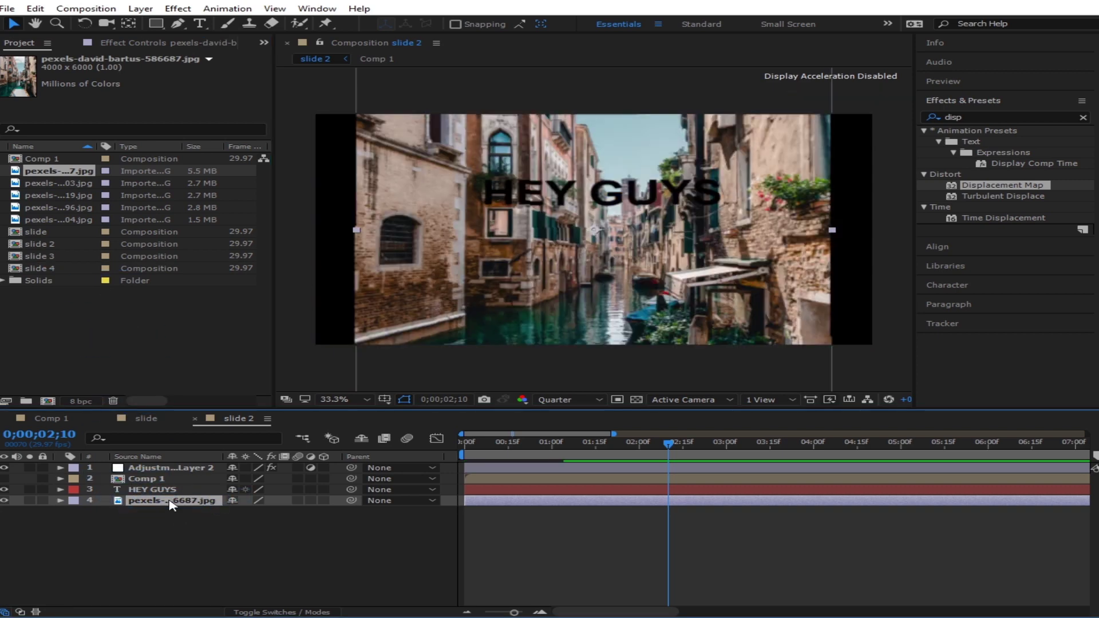
pyautogui.press('s')
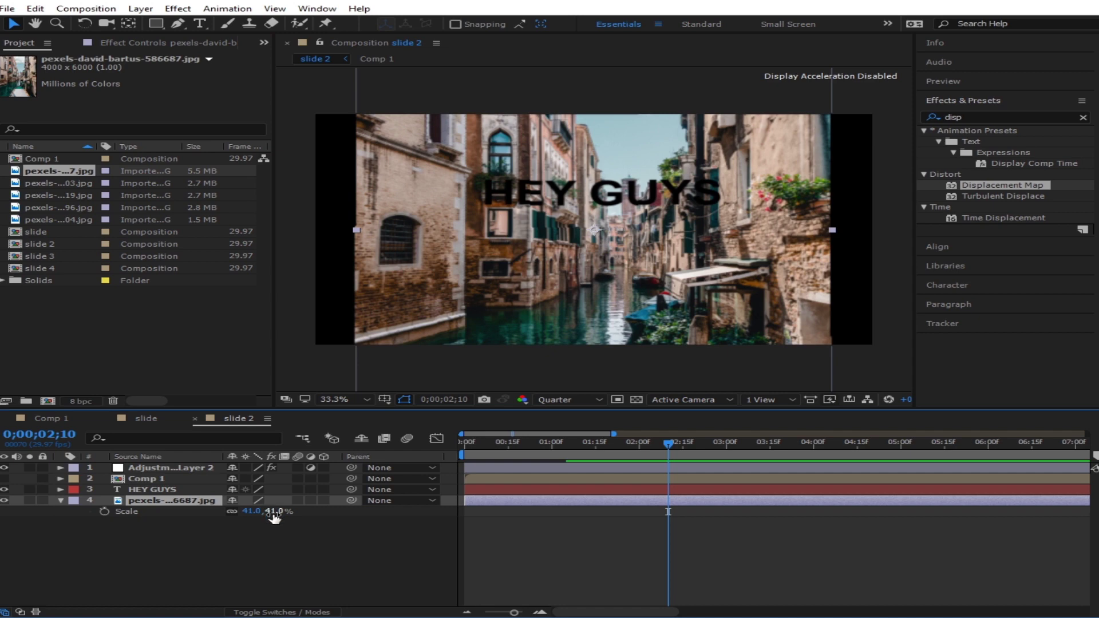
pyautogui.moveTo(269, 516); pyautogui.dragTo(278, 513)
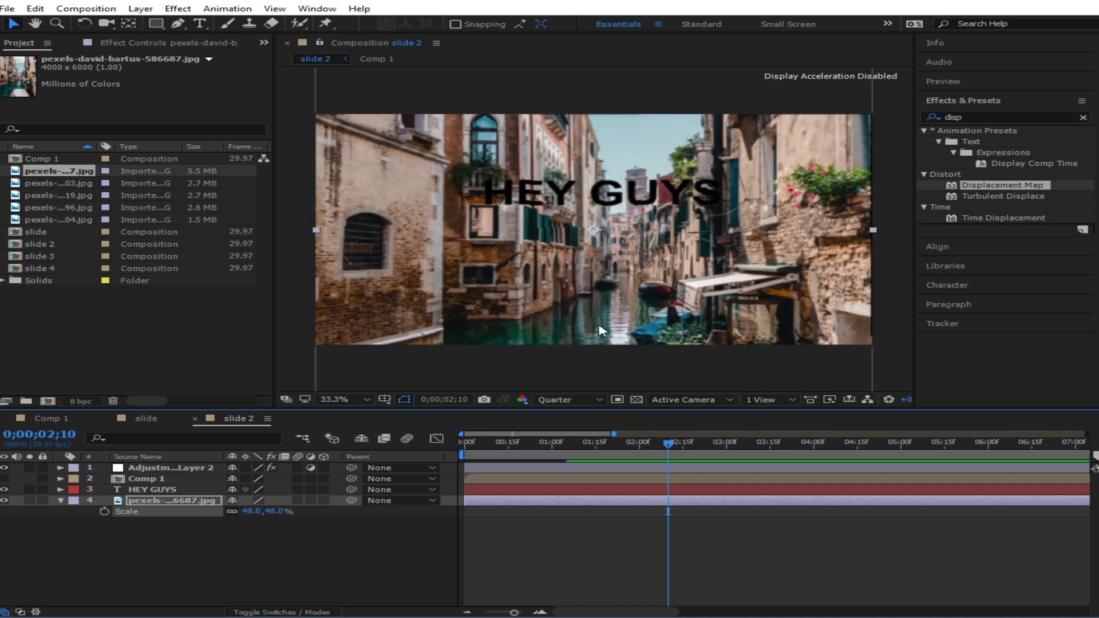
pyautogui.click(183, 490)
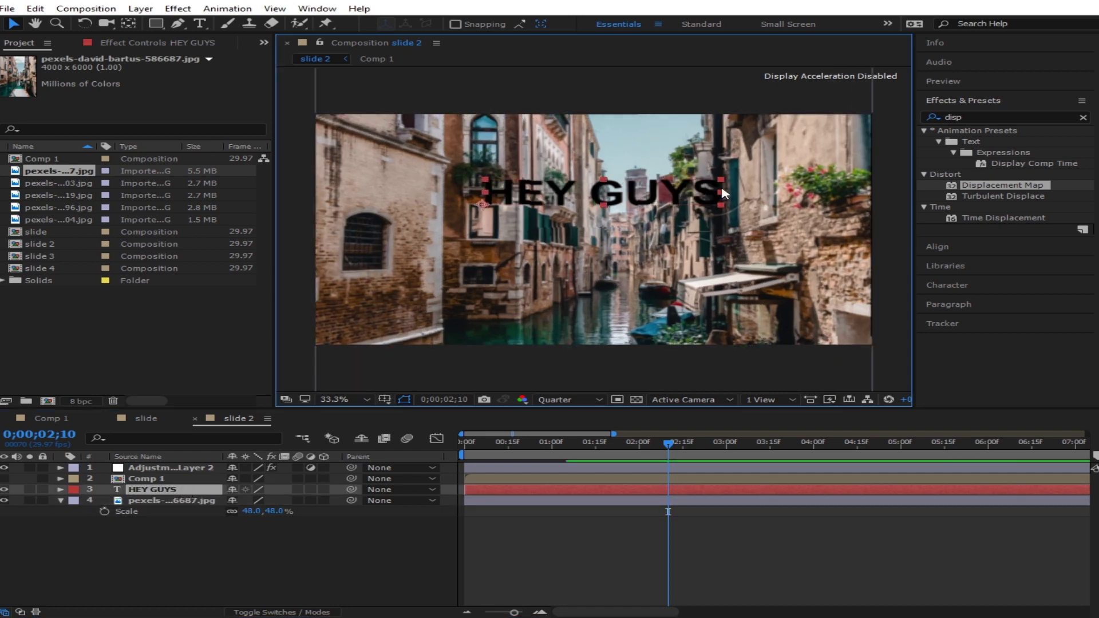
# - Retype the HEY GUYS title as TUTORIAL and set its fill colour to white FFFFFF
pyautogui.doubleClick(715, 199)
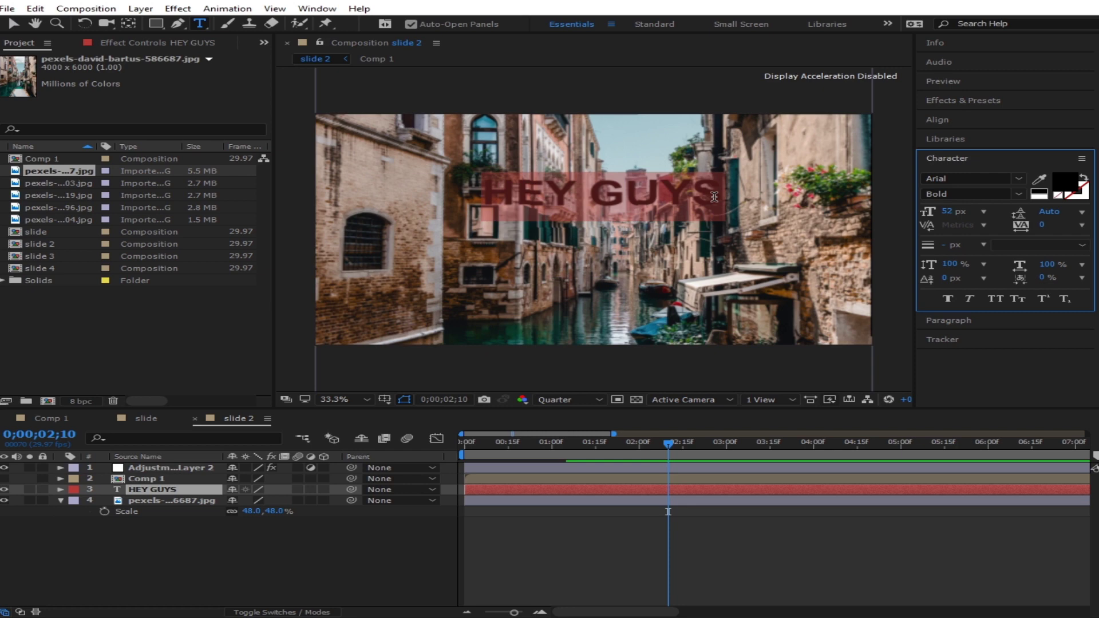
pyautogui.write('TUTORIAL')
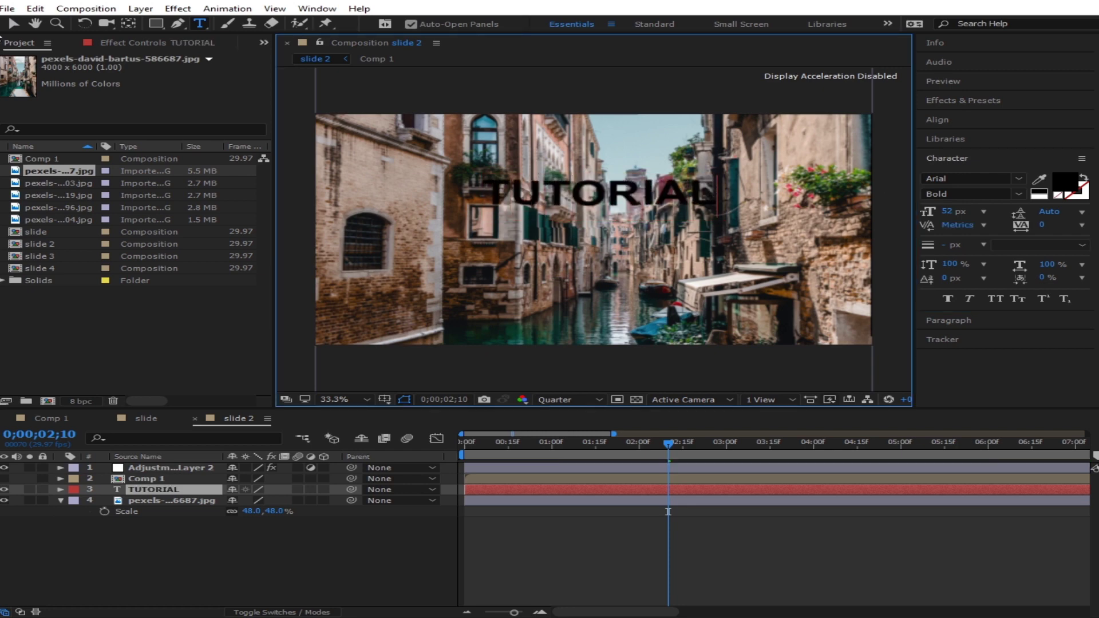
pyautogui.click(12, 23)
pyautogui.click(1064, 182)
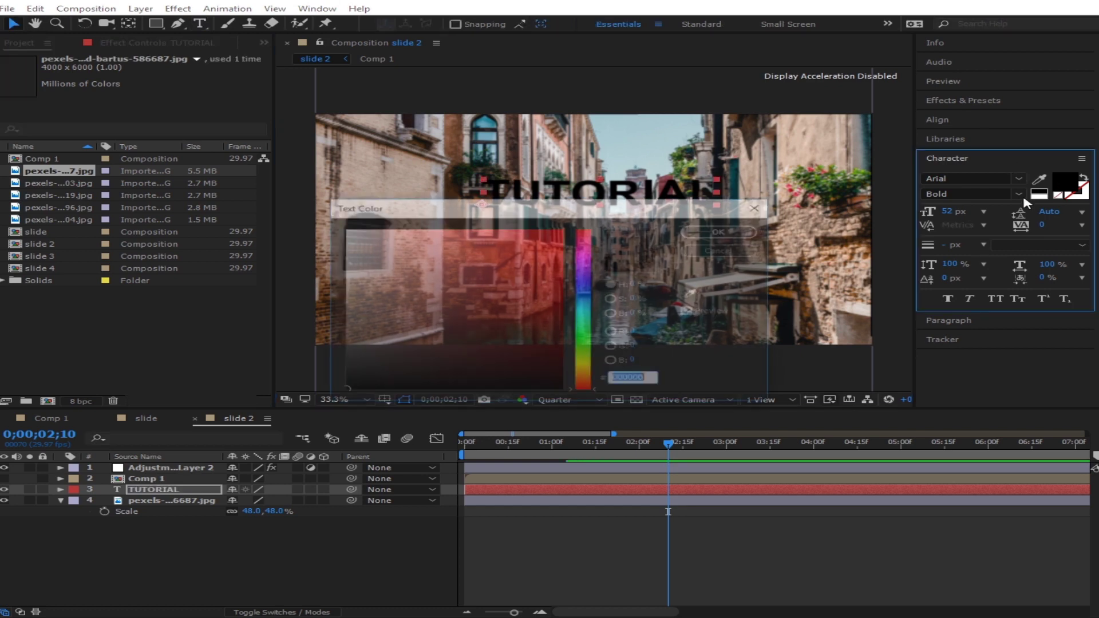
pyautogui.write('FFFFFF')
pyautogui.click(723, 230)
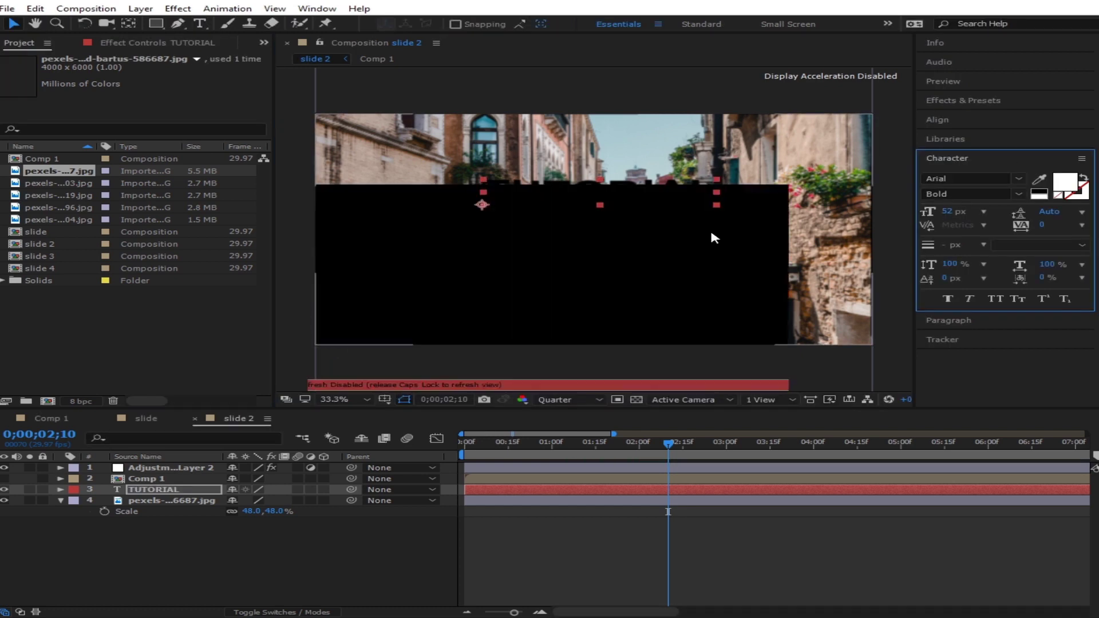
# - Move the TUTORIAL title to the centre of the Venice street image
pyautogui.press('capslock')
pyautogui.moveTo(630, 192); pyautogui.dragTo(603, 228)
pyautogui.click(563, 400)
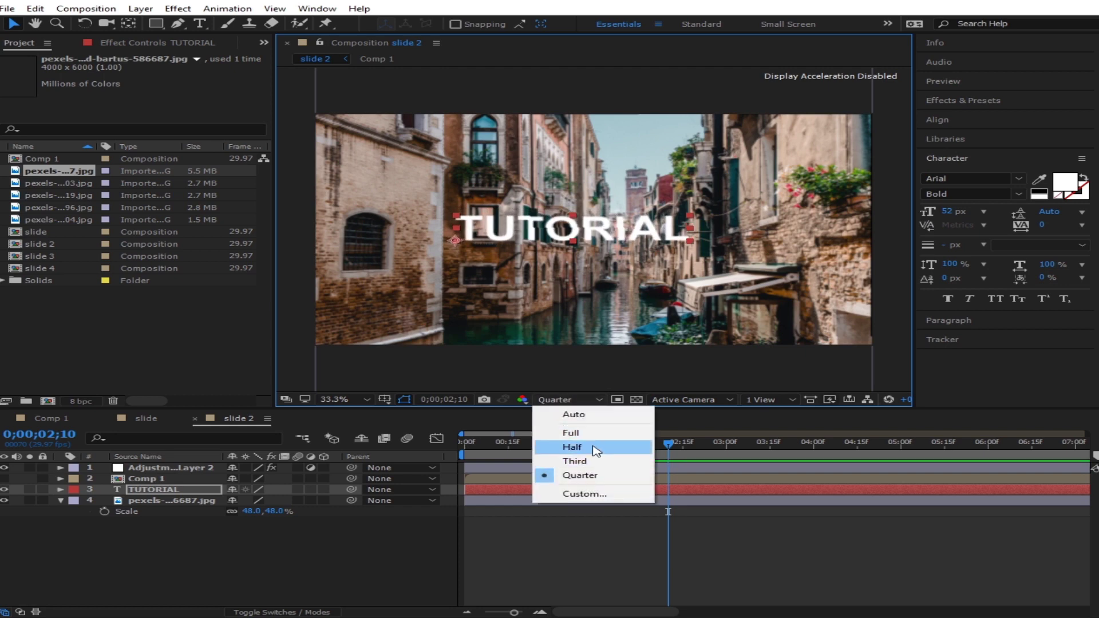
# - Set preview resolution to Half and move the Venice photo lower in slide 2's frame
pyautogui.click(572, 448)
pyautogui.click(338, 549)
pyautogui.click(538, 446)
pyautogui.moveTo(522, 454); pyautogui.dragTo(463, 456)
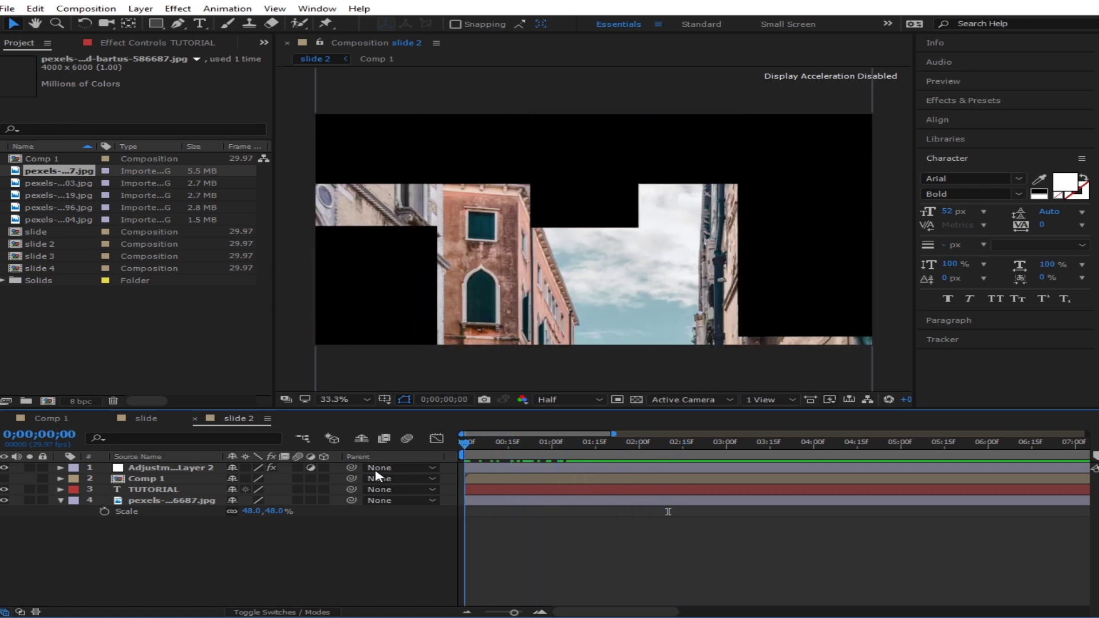
pyautogui.click(156, 501)
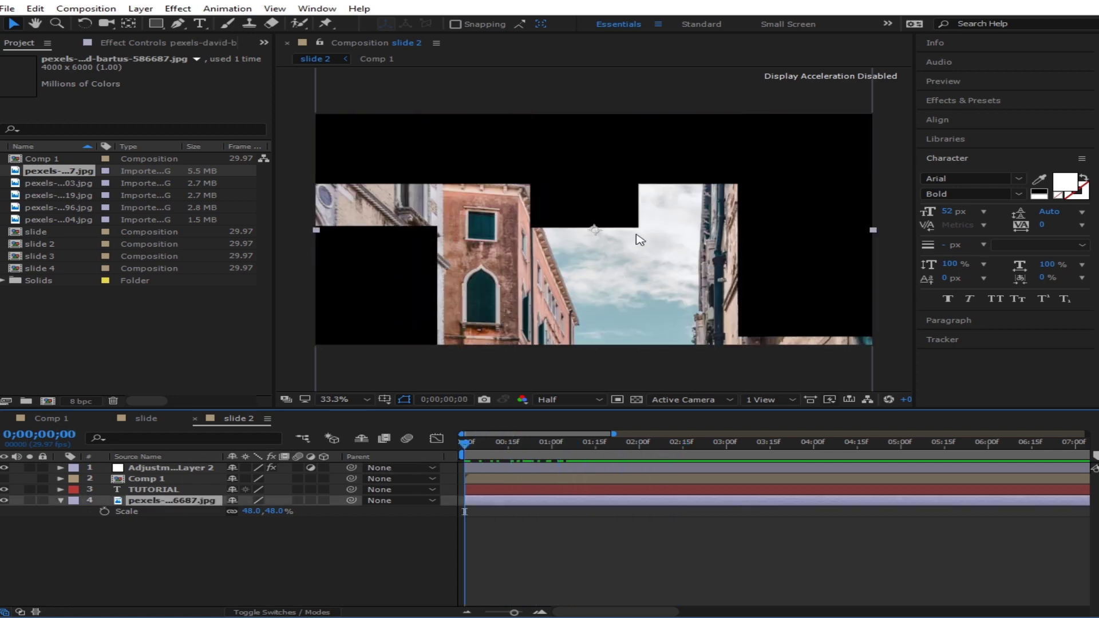
pyautogui.moveTo(646, 230); pyautogui.dragTo(630, 394)
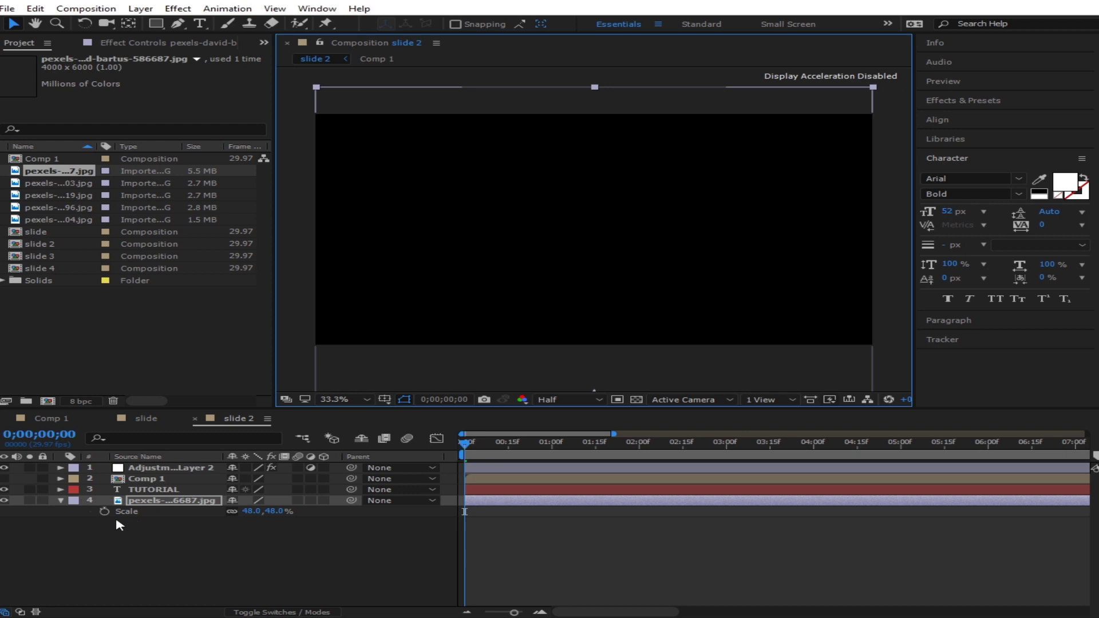
# - Check the adjustment layer's displacement keyframes and preview slide 2
pyautogui.click(188, 469)
pyautogui.press('u')
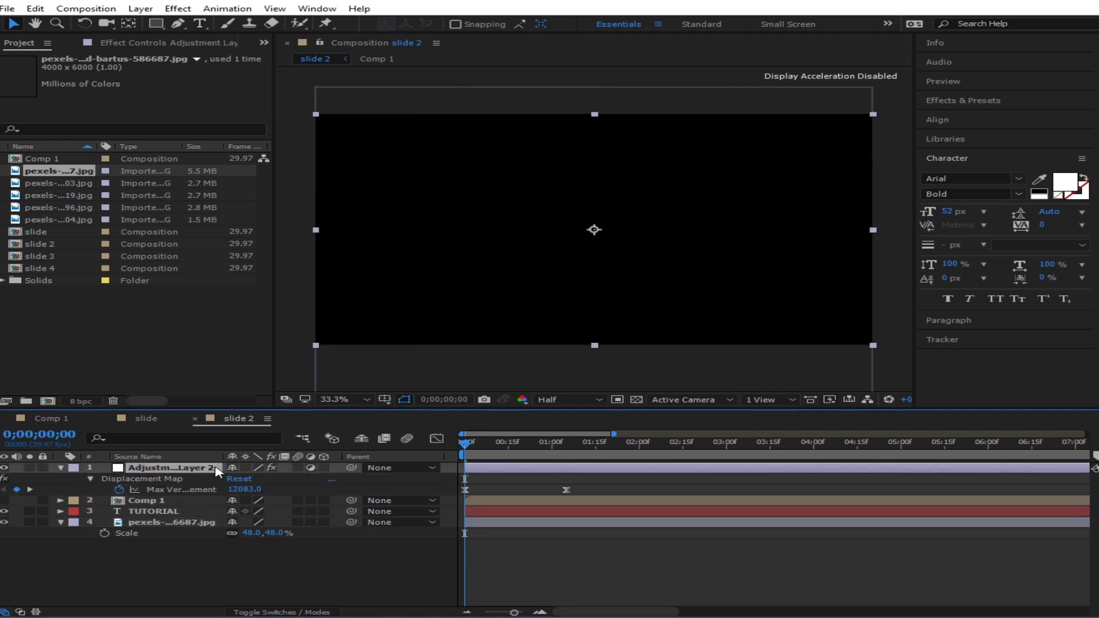
pyautogui.click(61, 468)
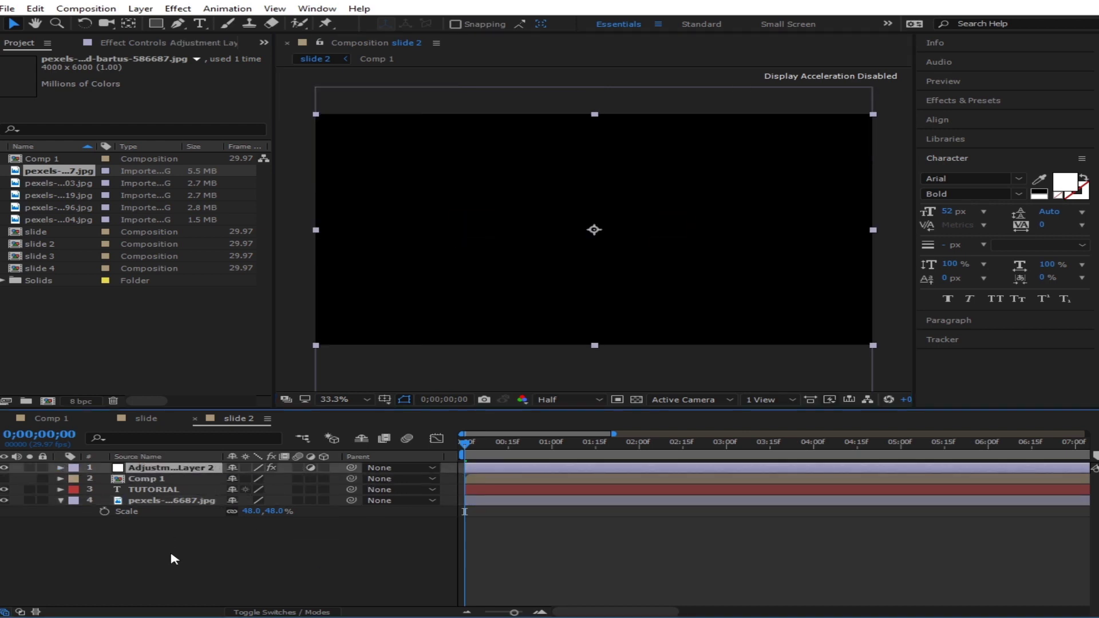
pyautogui.press('space')
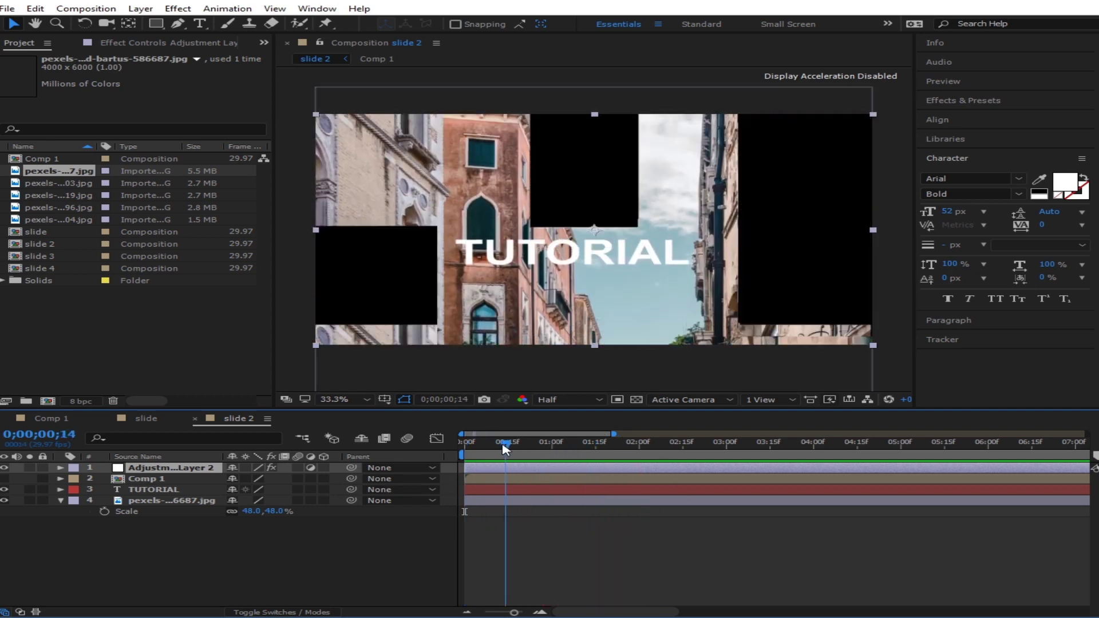
pyautogui.press('space')
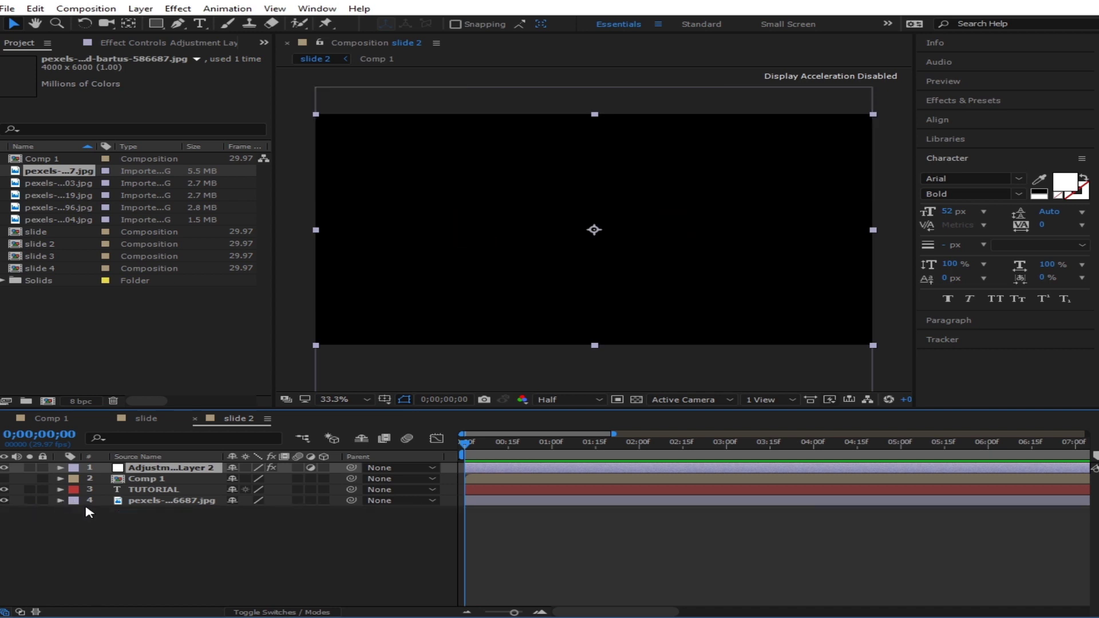
# - Create a new 1920×1080 HDTV 1080 29.97 composition named sliseshow, 0;00;30;01 long
pyautogui.click(12, 321)
pyautogui.click(47, 400)
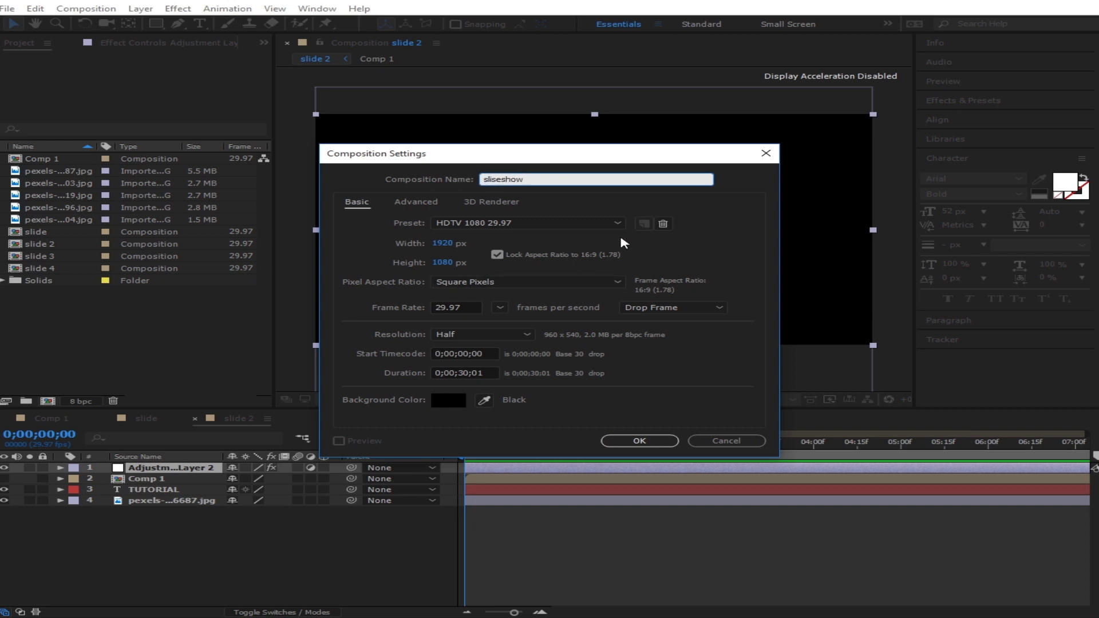
pyautogui.click(639, 210)
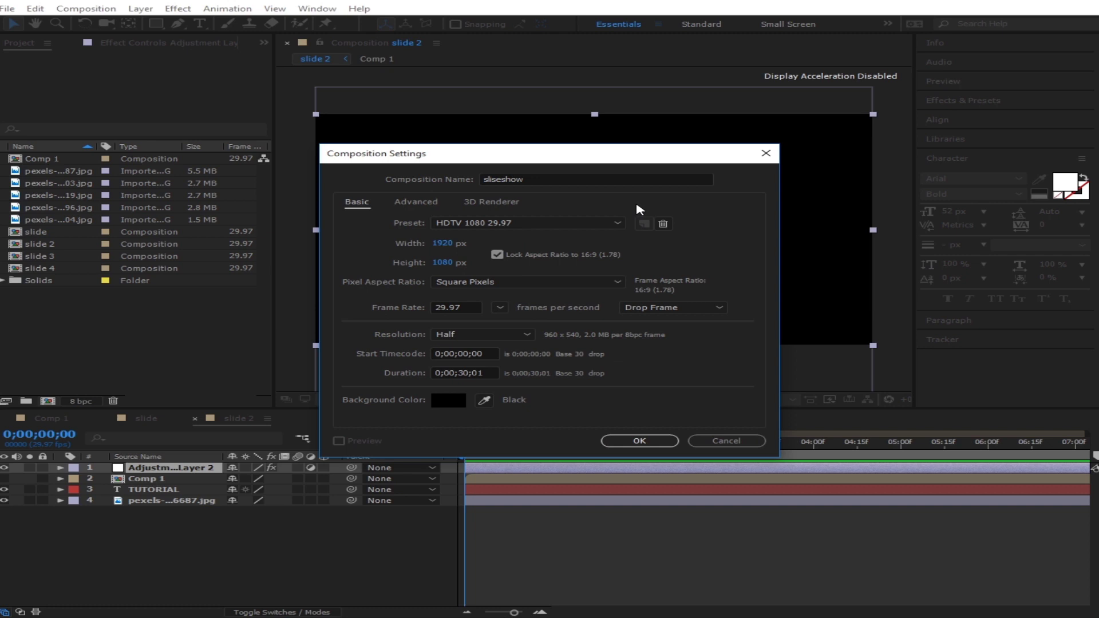
pyautogui.click(657, 440)
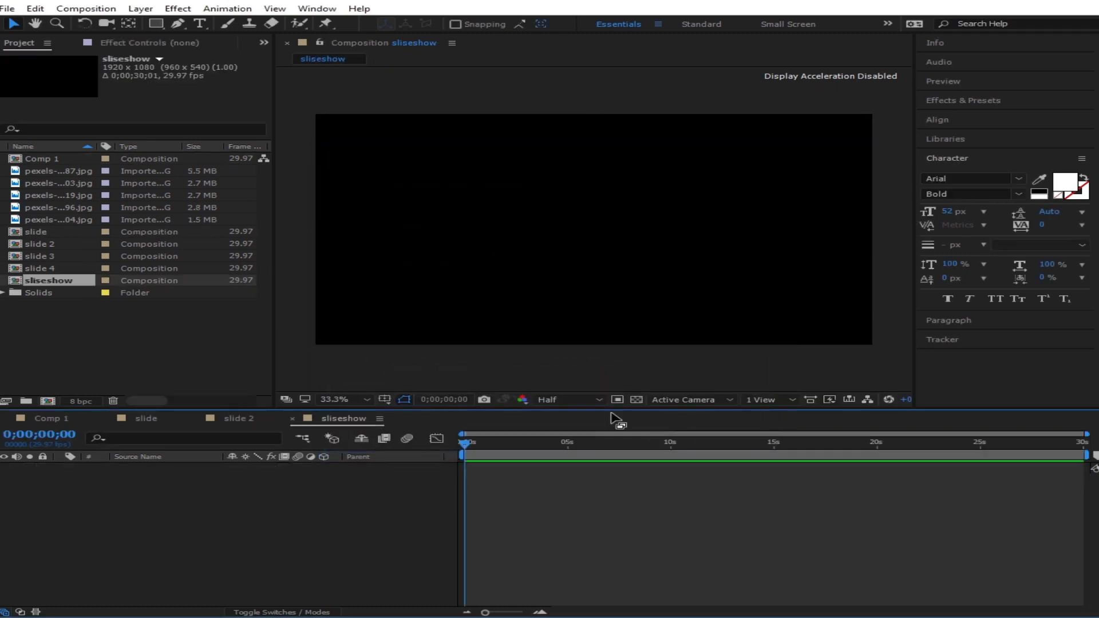
# - Add slide and slide 2 to sliseshow, stack slide 2 on top starting slightly later, and preview
pyautogui.click(57, 230)
pyautogui.moveTo(91, 548); pyautogui.dragTo(91, 548)
pyautogui.moveTo(46, 244); pyautogui.dragTo(215, 535)
pyautogui.moveTo(521, 484); pyautogui.dragTo(524, 485)
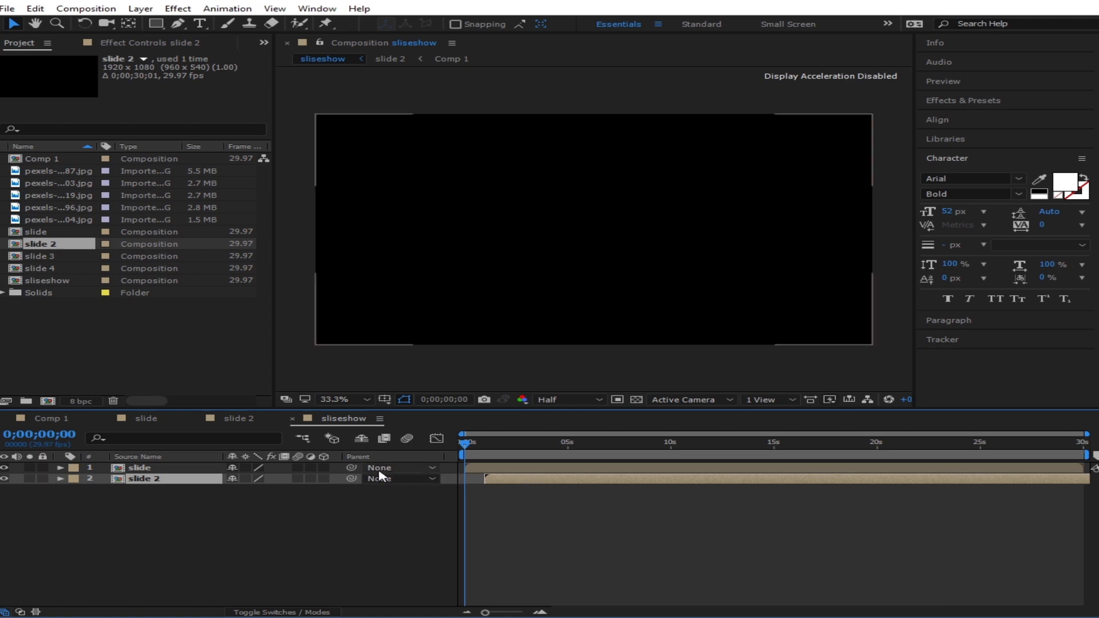
pyautogui.moveTo(182, 468); pyautogui.dragTo(172, 544)
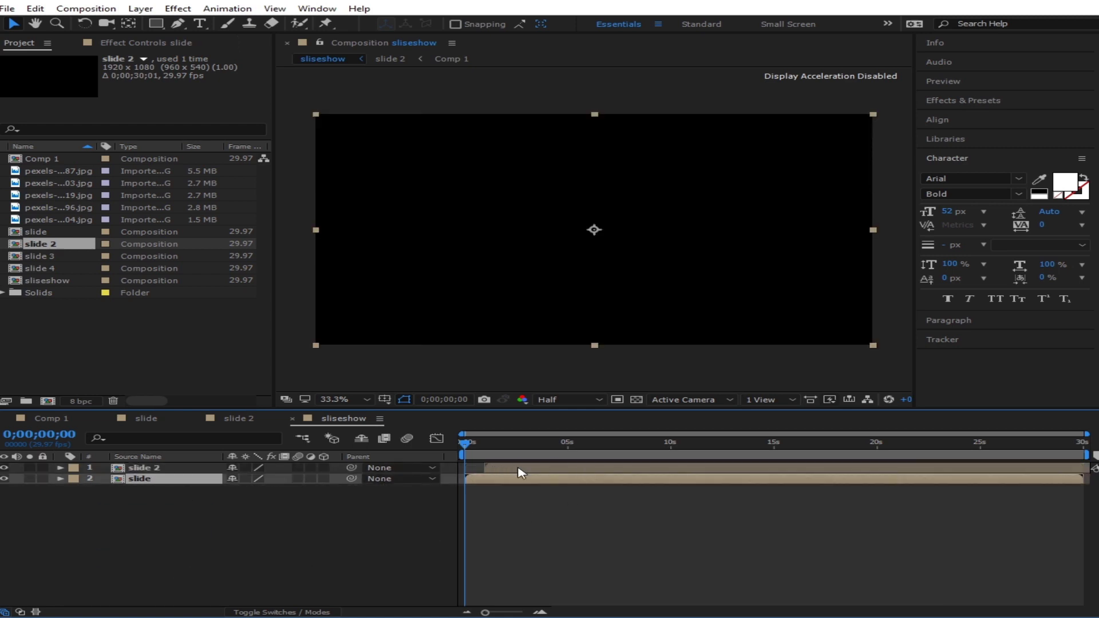
pyautogui.moveTo(520, 472); pyautogui.dragTo(527, 472)
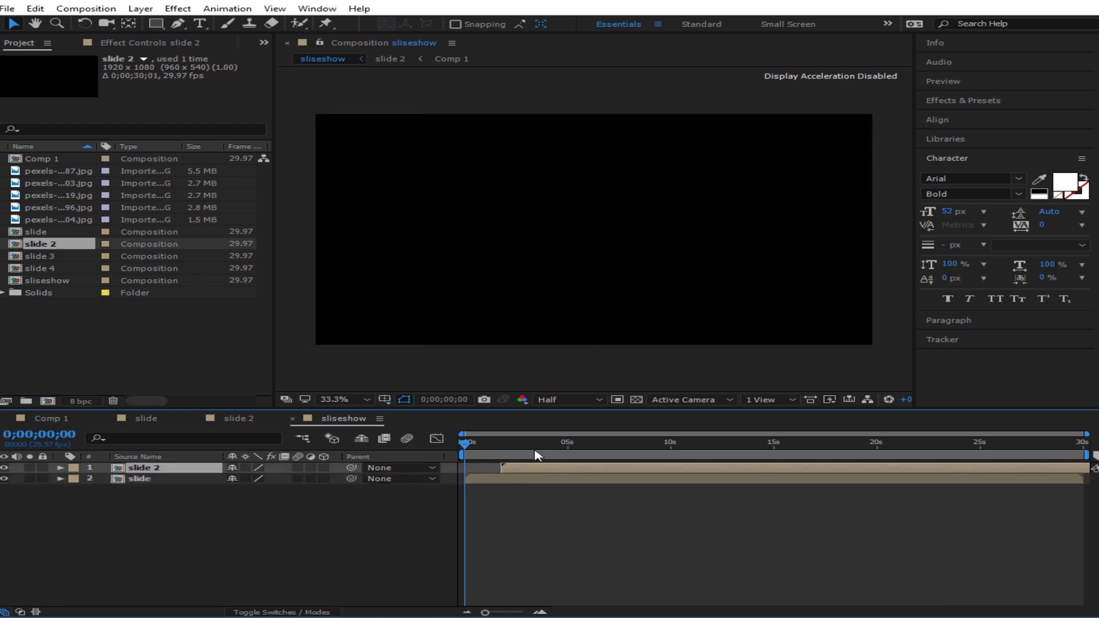
pyautogui.press('space')
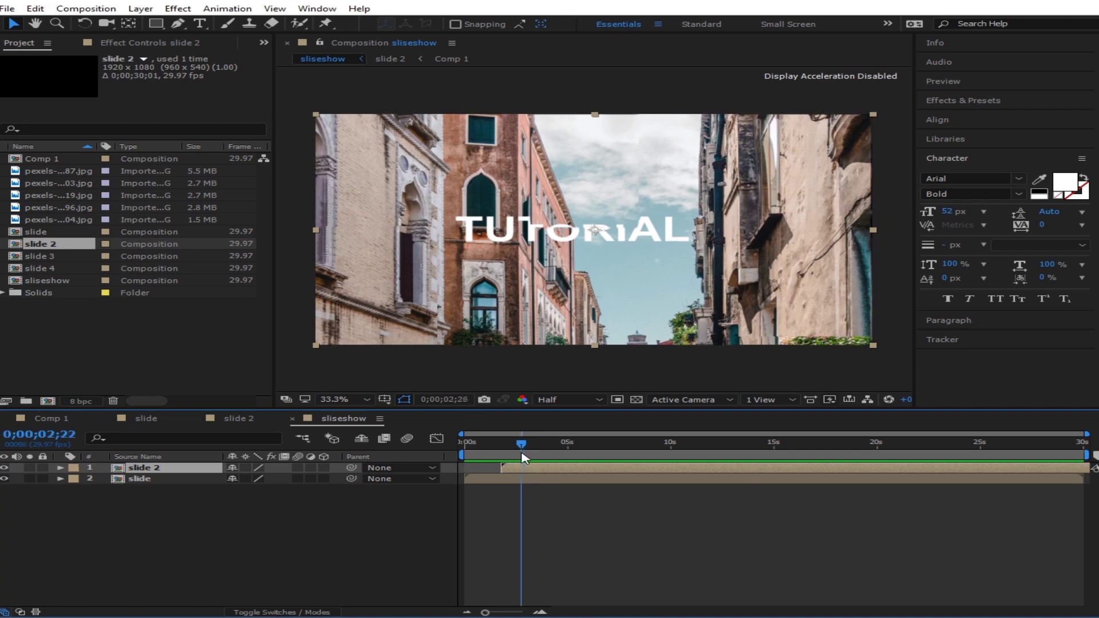
# - End the sliseshow work area at about 4 seconds and return the playhead to 0
pyautogui.press('space')
pyautogui.press('space')
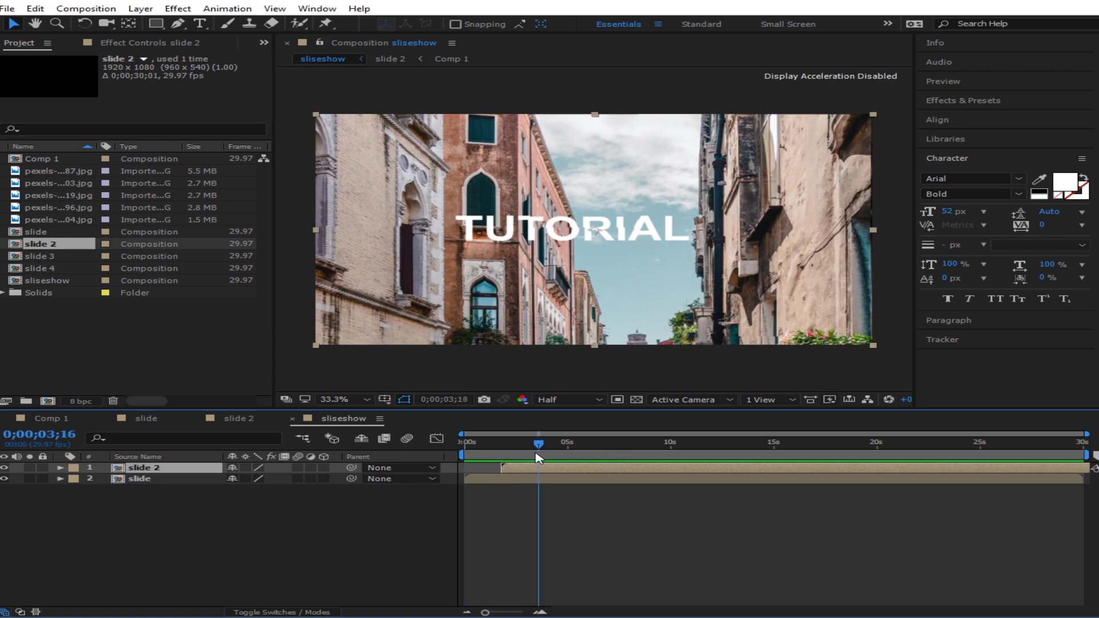
pyautogui.press('space')
pyautogui.press('space')
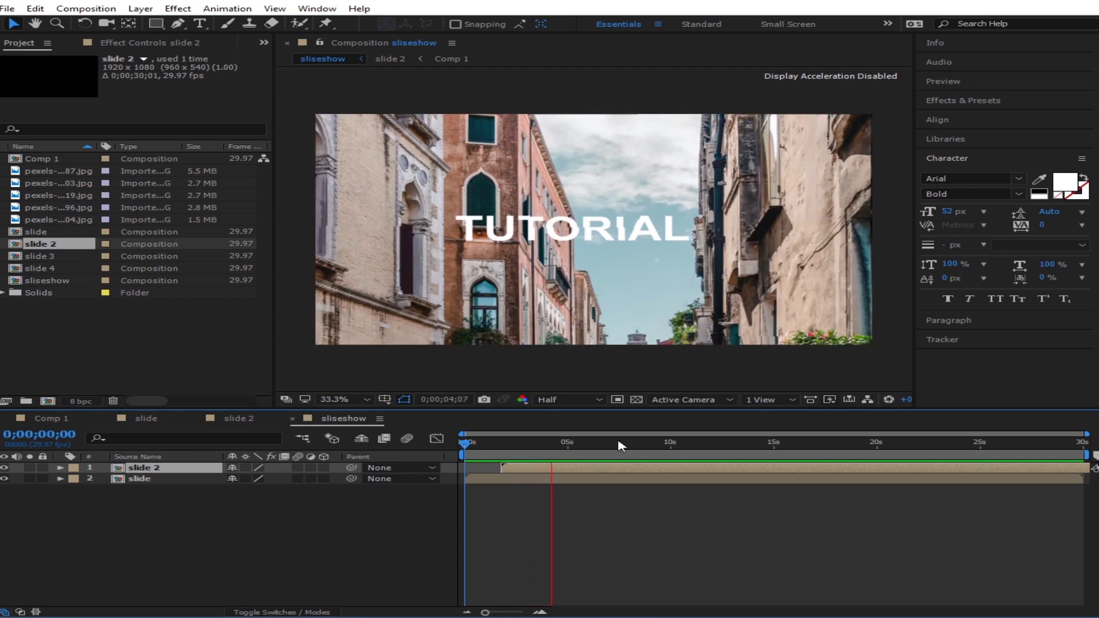
pyautogui.click(592, 448)
pyautogui.moveTo(1087, 456)
pyautogui.mouseDown()
pyautogui.moveTo(564, 534)
pyautogui.moveTo(557, 518)
pyautogui.mouseUp()
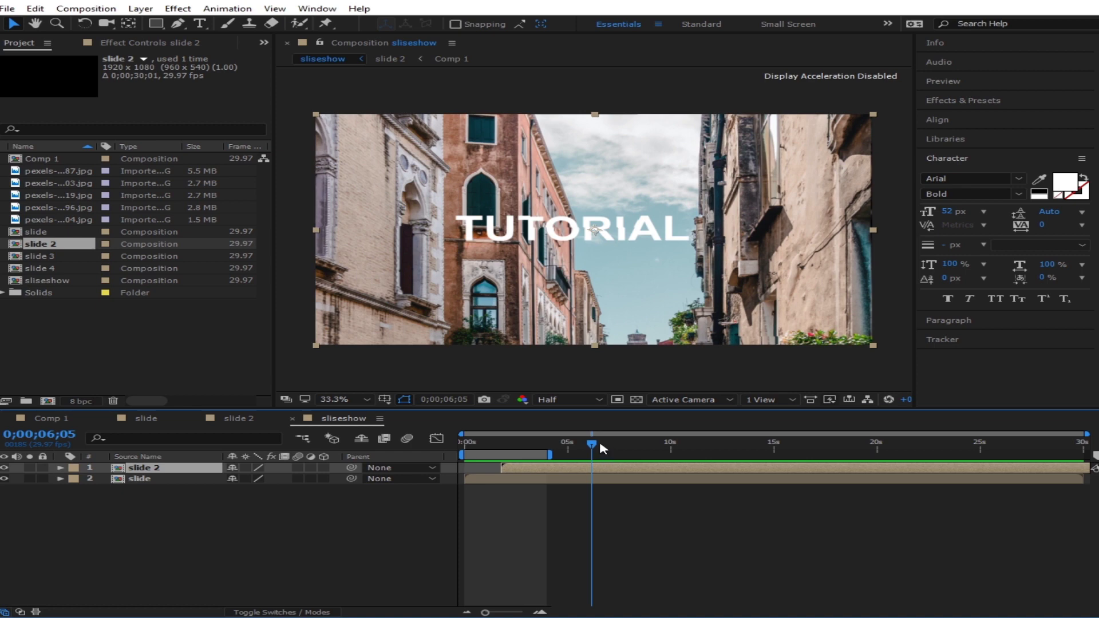
pyautogui.moveTo(508, 443); pyautogui.dragTo(448, 455)
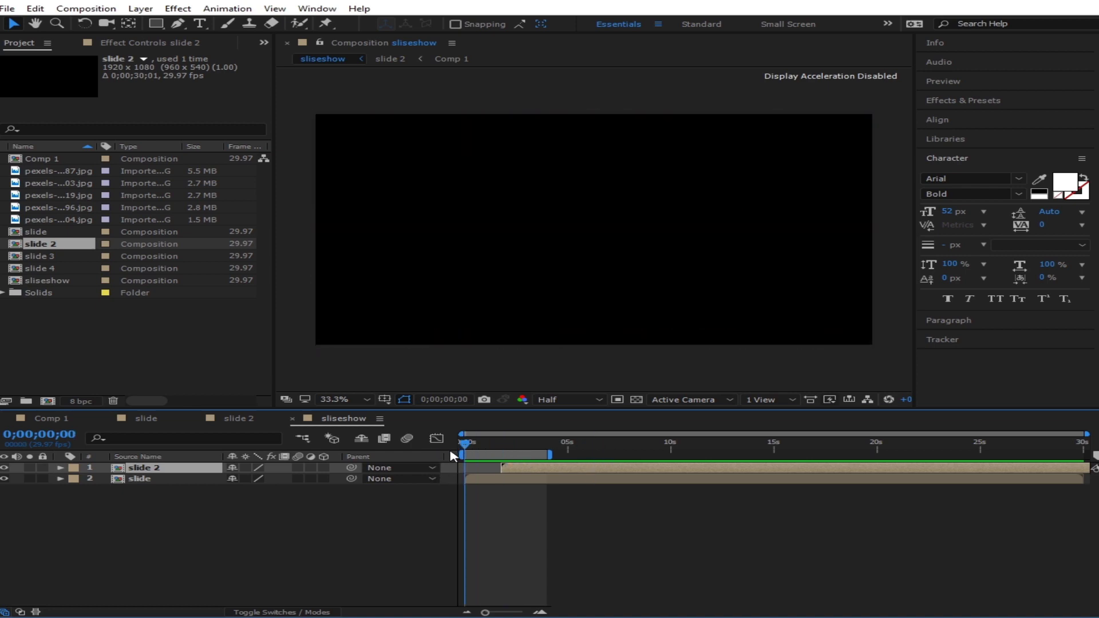